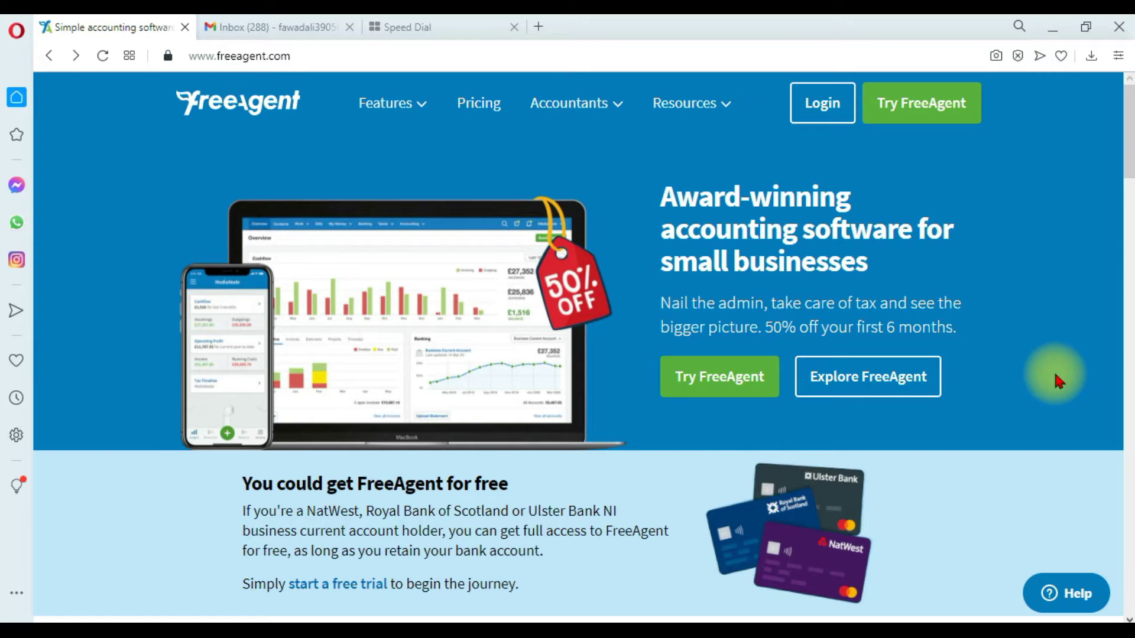
Go from the FreeAgent homepage to the Try FreeAgent free-trial signup page.
click(935, 116)
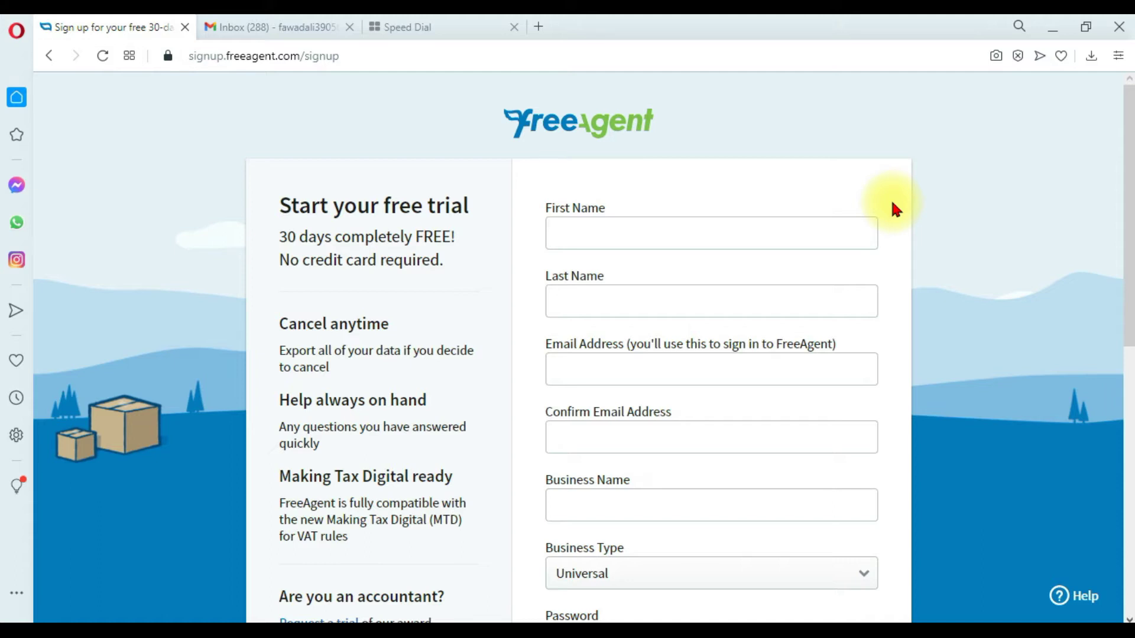
Enter the owner's first and last name and paste the account e-mail into both e-mail fields.
click(772, 241)
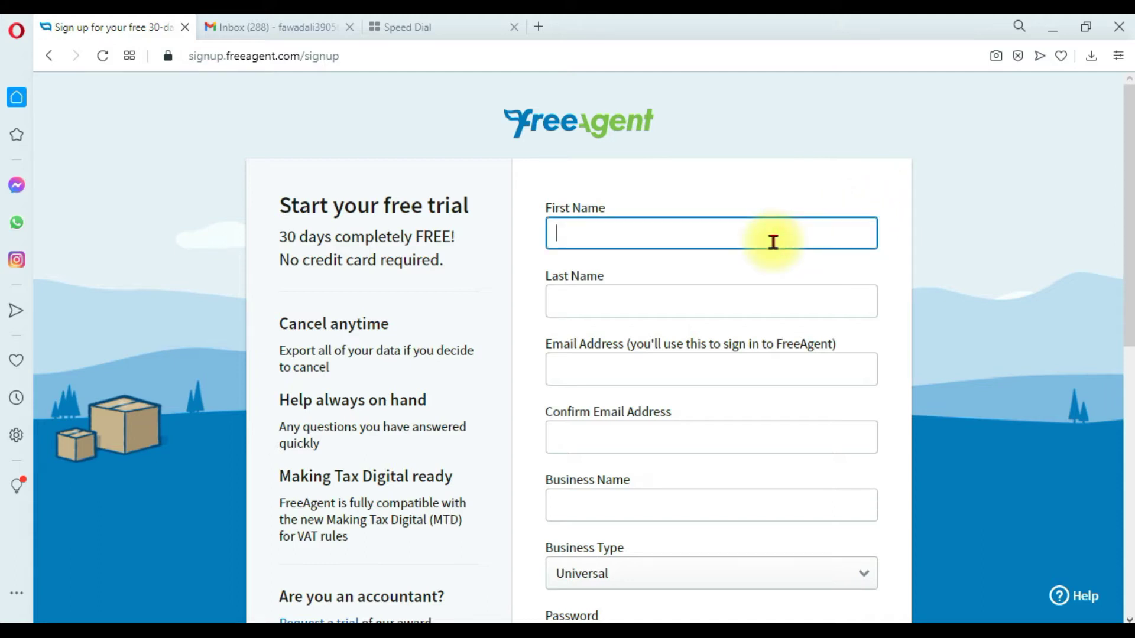
key(Tab)
key(Tab)
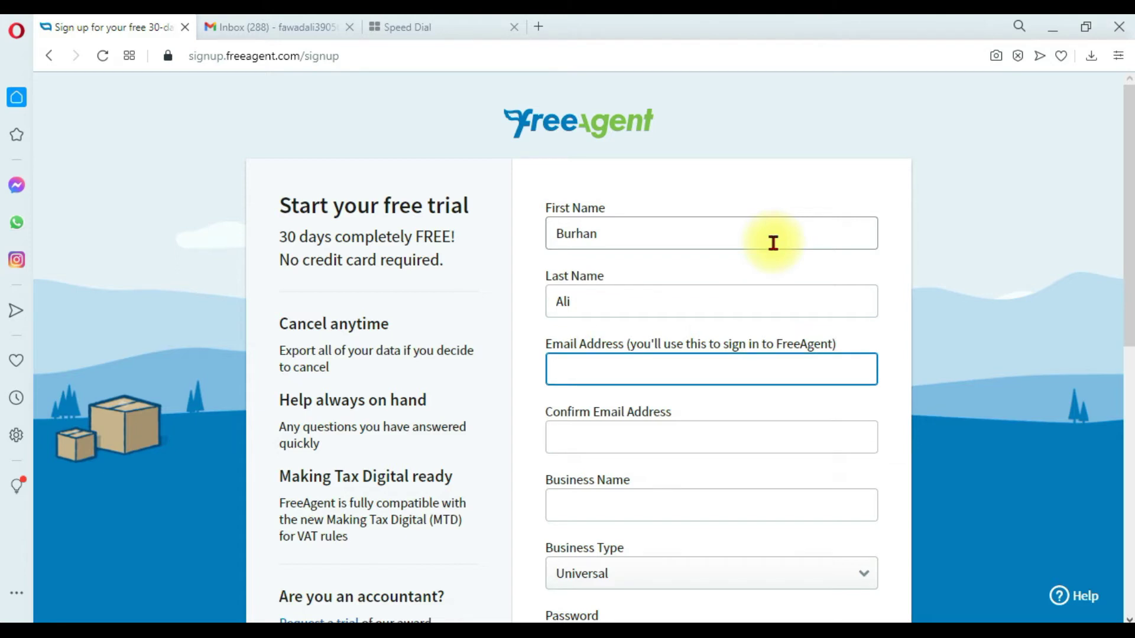
key(ctrl+v)
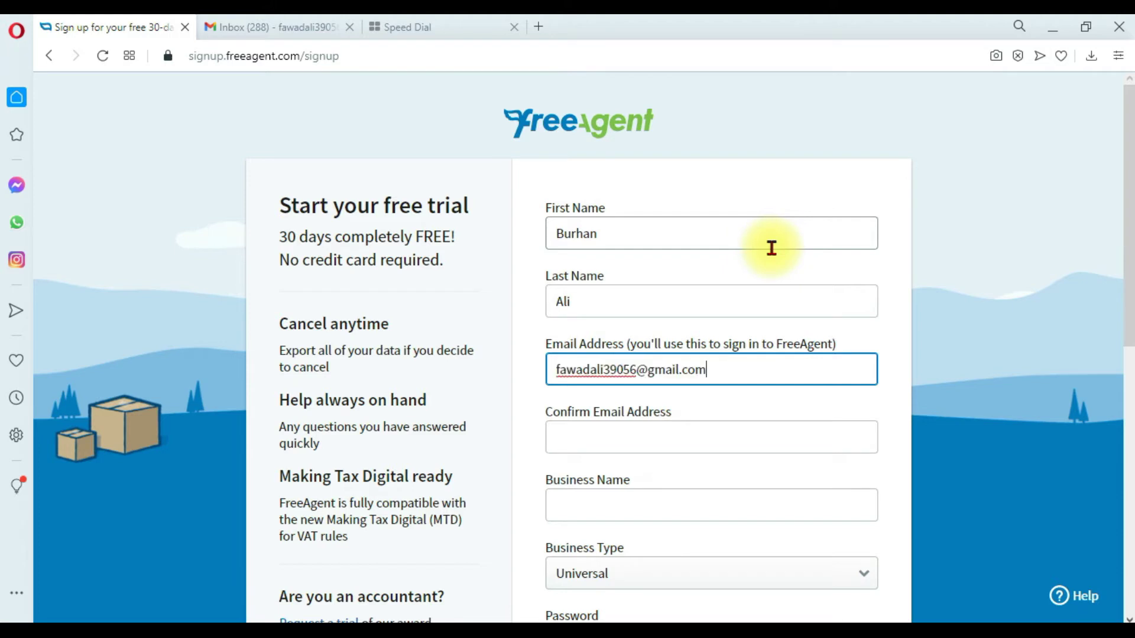
key(Tab)
key(ctrl+v)
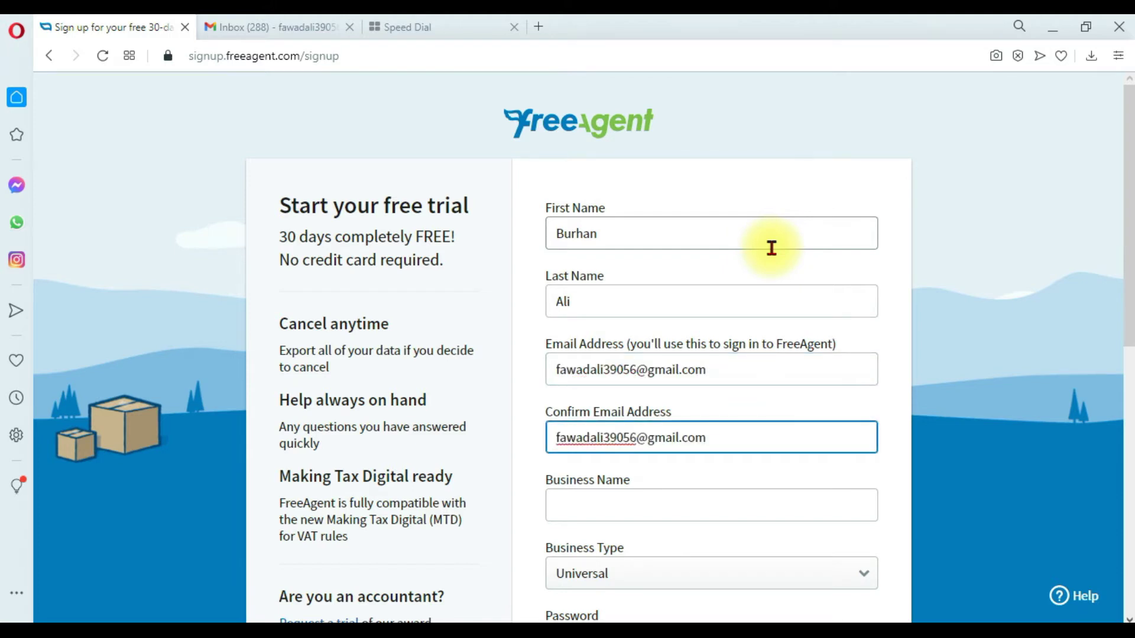
Enter business name 'Burhan Motors LLC' and choose UK Limited Liability Partnership as business type.
scroll(757, 284, down, 2)
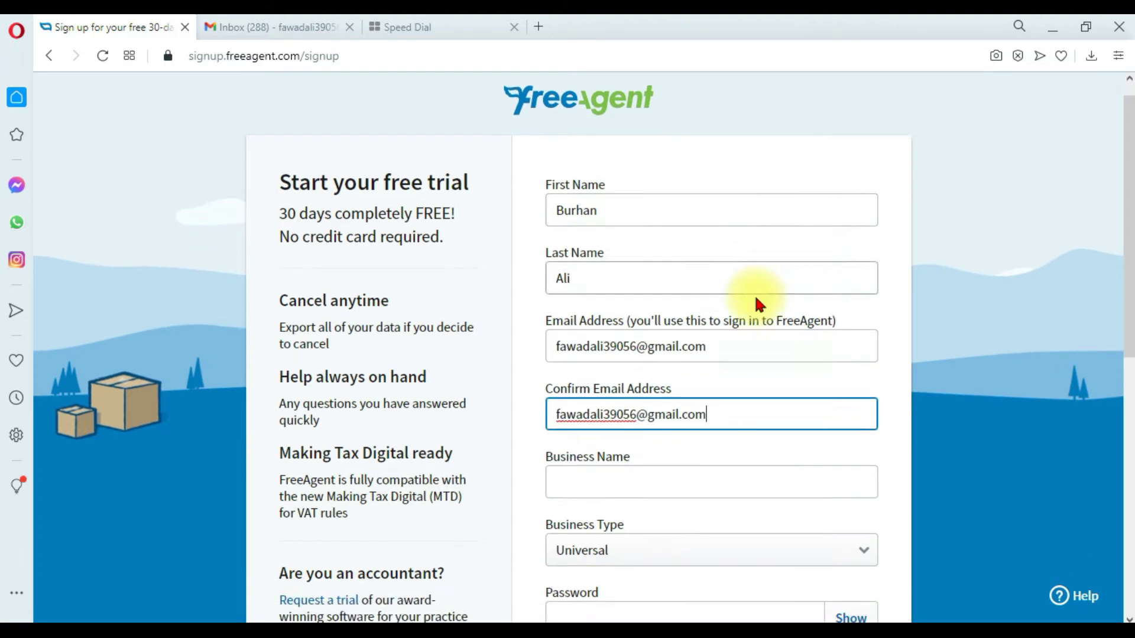
click(576, 394)
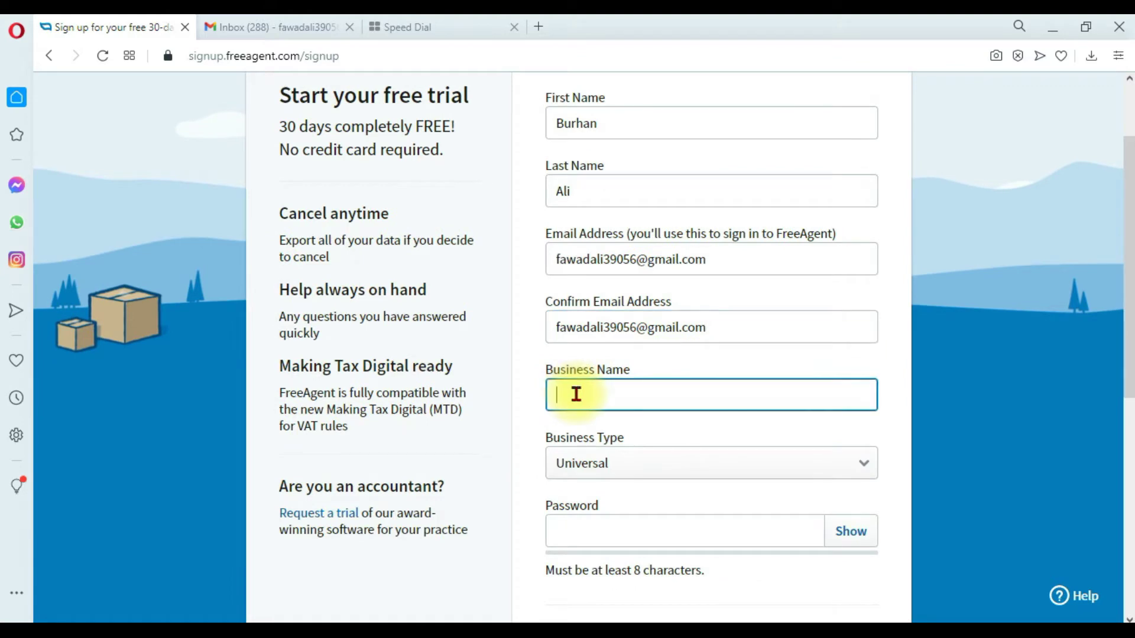
text(Burhan Motors LLC)
key(Tab)
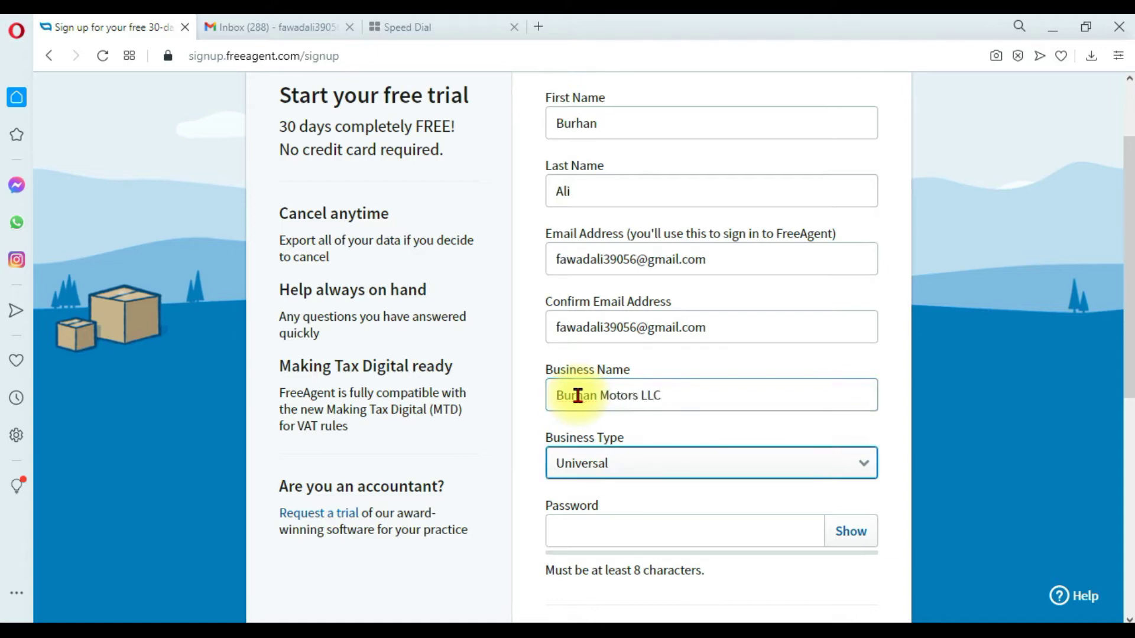
scroll(585, 393, down, 1)
click(648, 381)
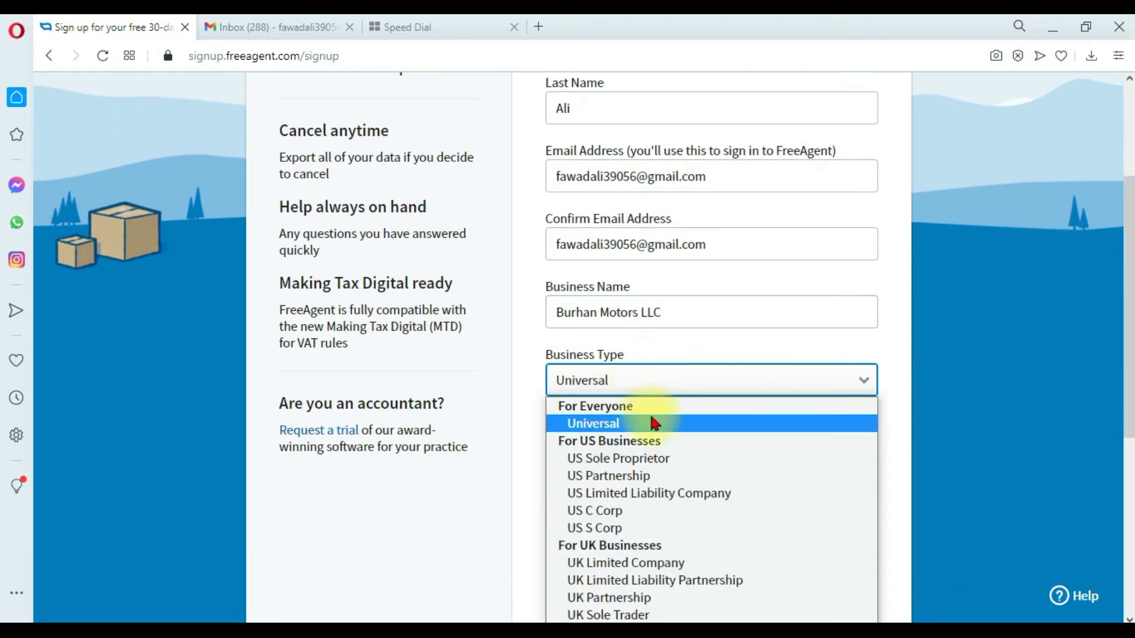
click(693, 584)
Enter the account password and submit the signup with Get Started with FreeAgent.
scroll(663, 455, down, 1)
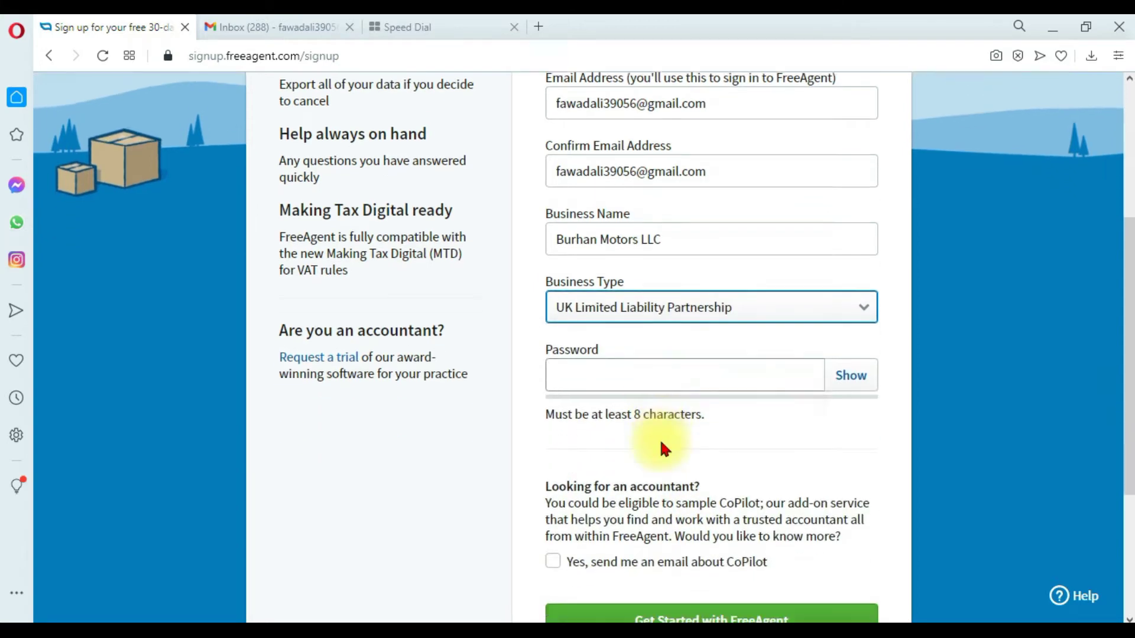
click(655, 371)
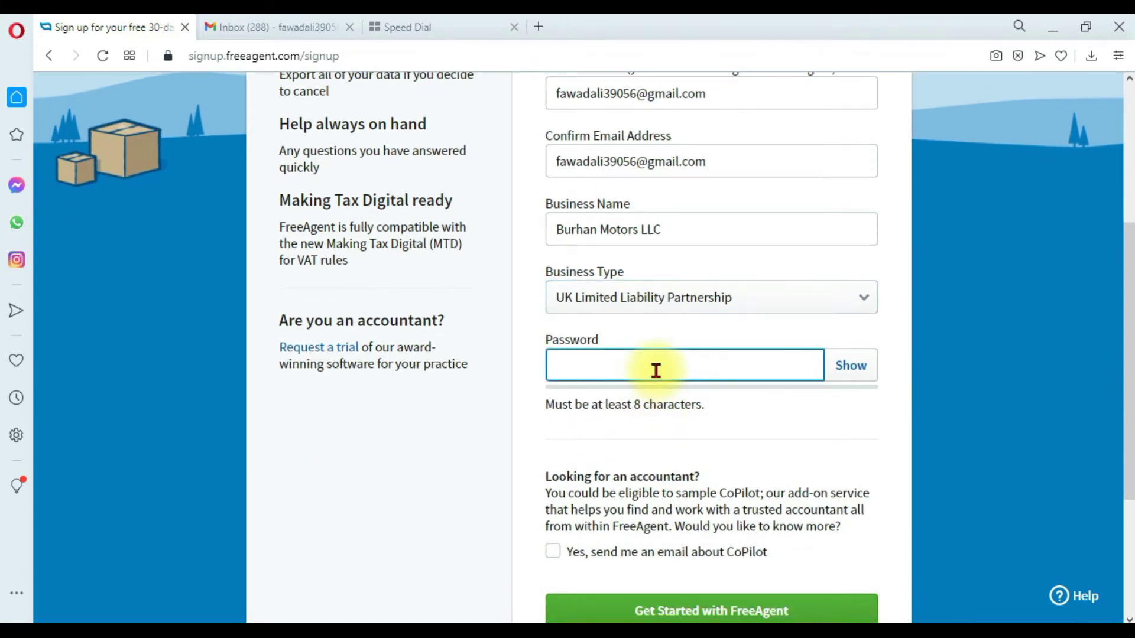
text(•••••••••)
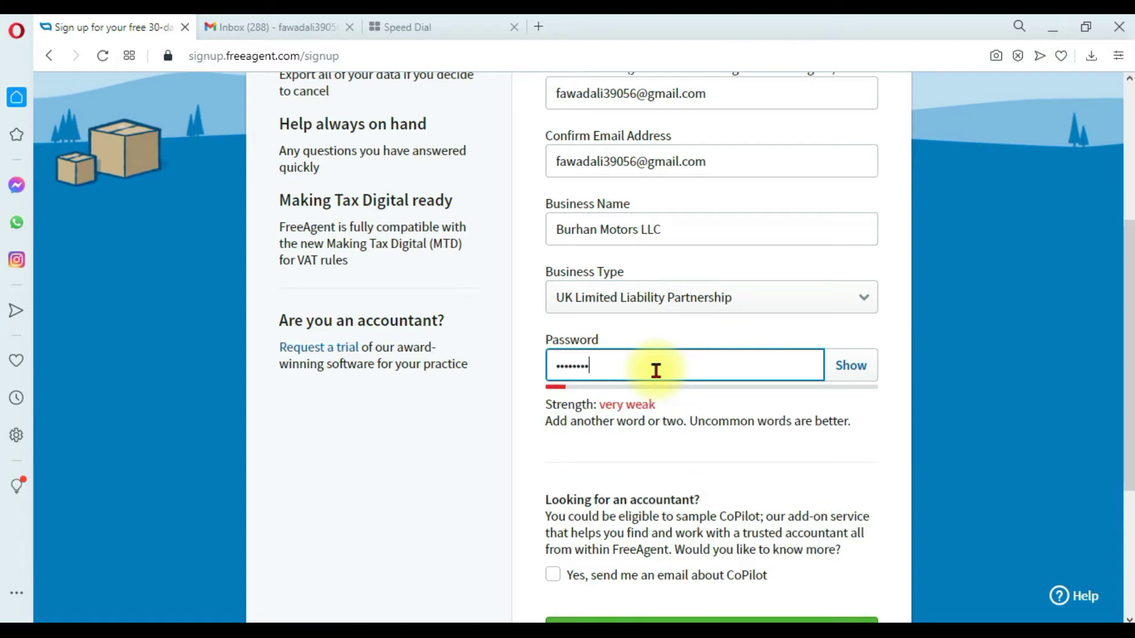
text(••••••)
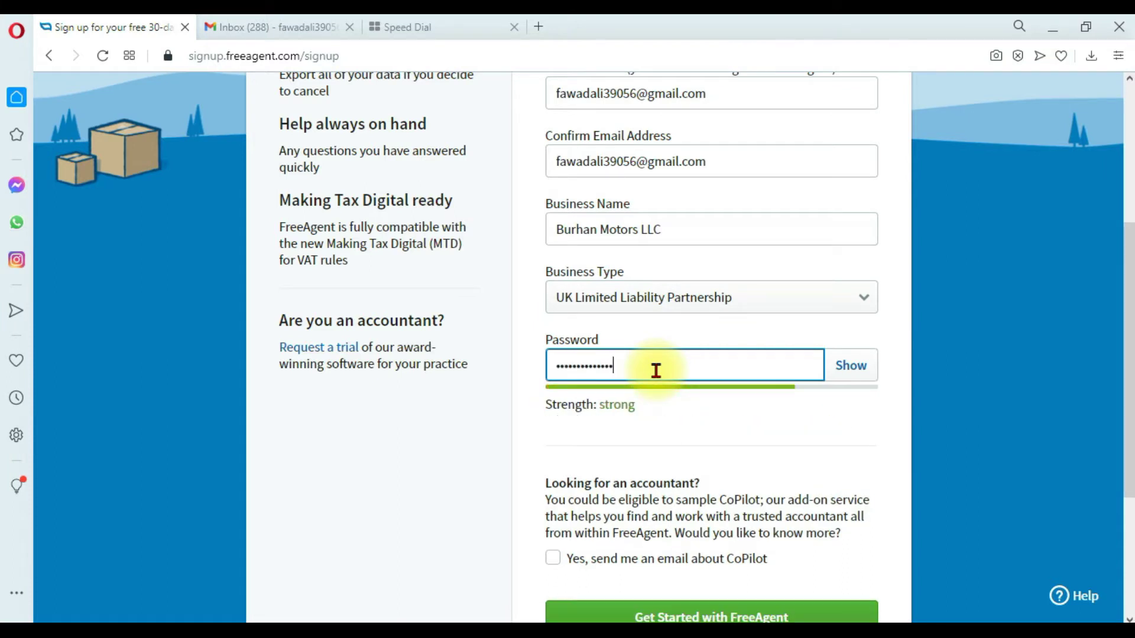
scroll(655, 371, down, 2)
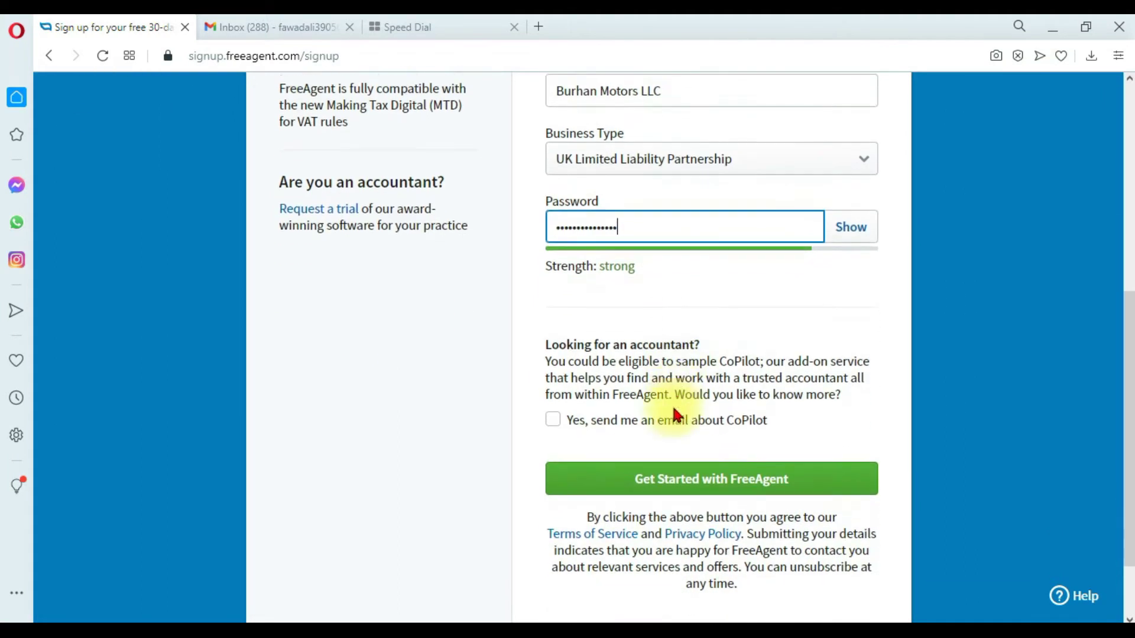
click(704, 493)
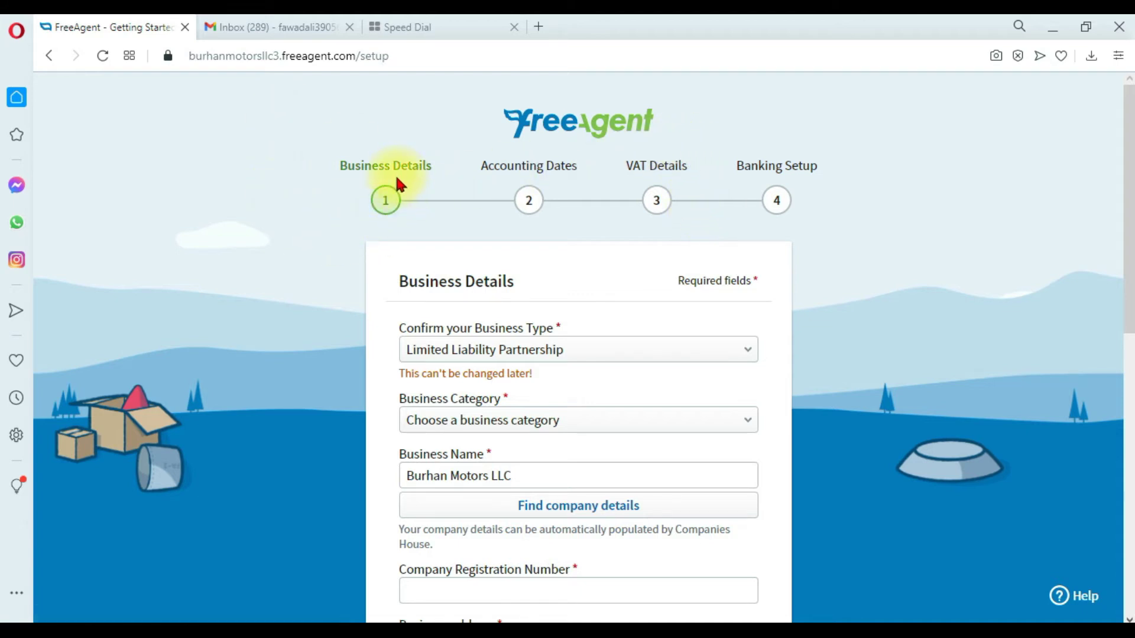
Pick Automotive as the business category and begin typing the company registration number.
scroll(396, 180, down, 2)
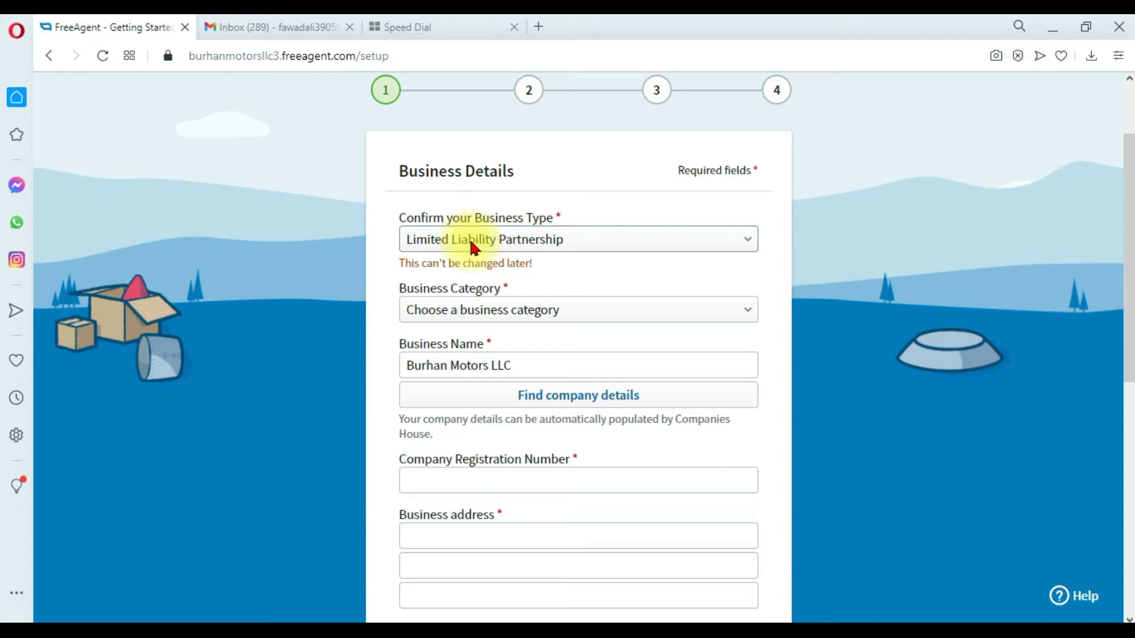
scroll(471, 245, down, 1)
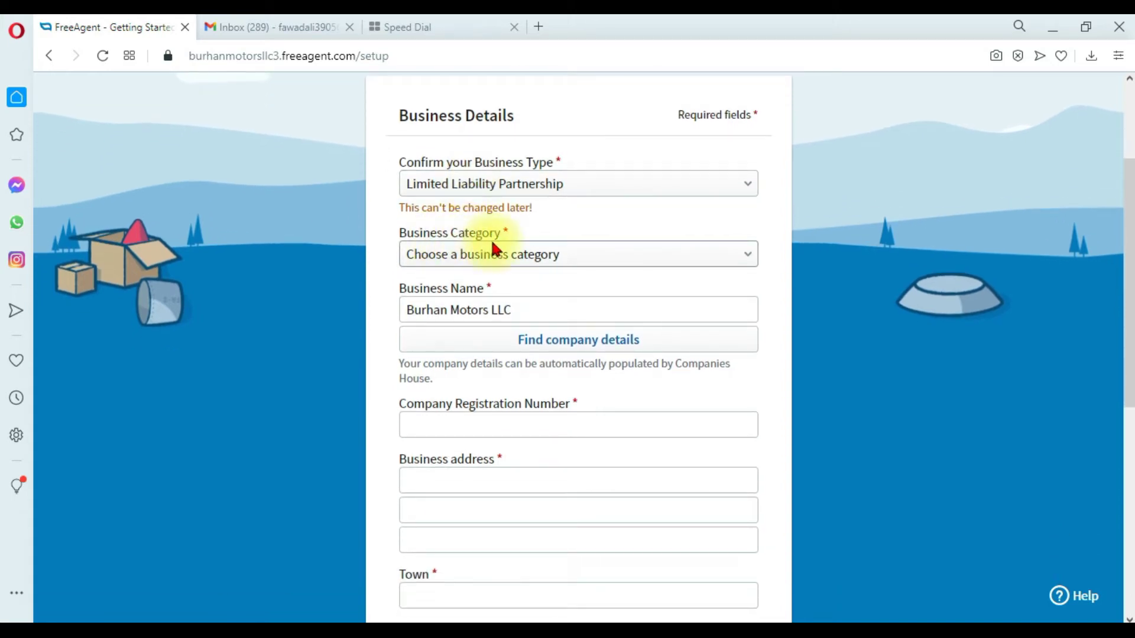
click(449, 254)
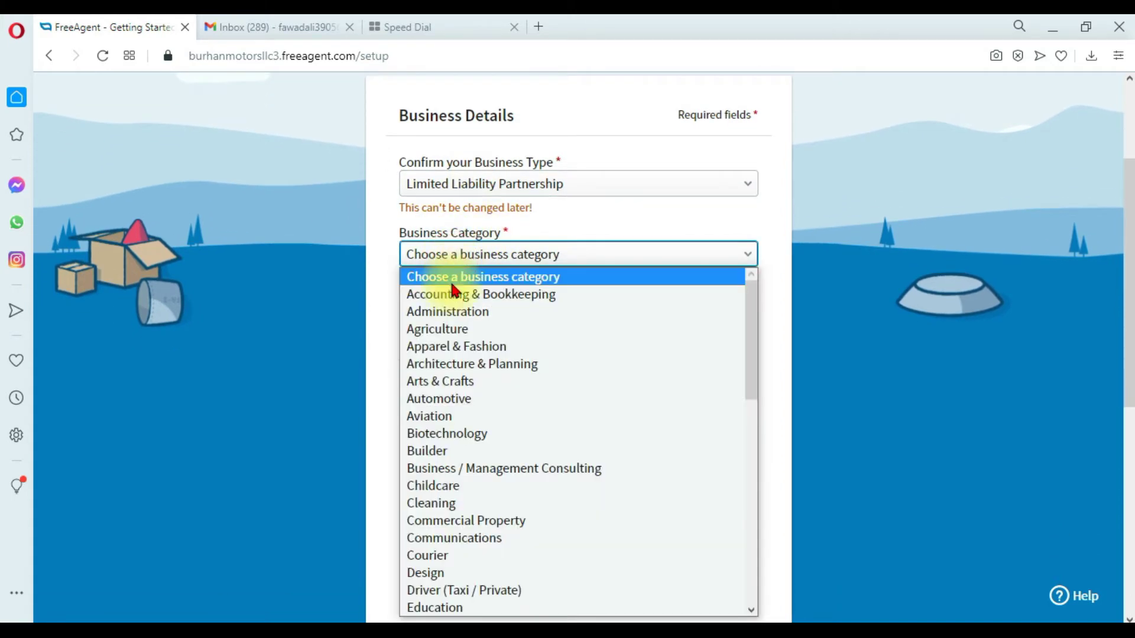
click(476, 407)
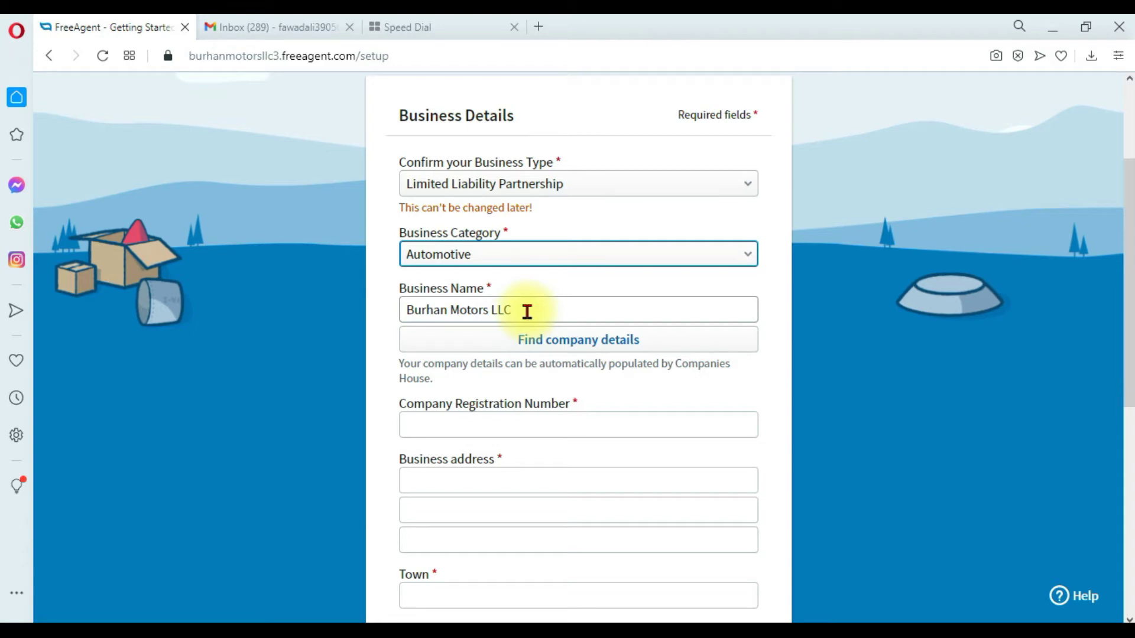
click(467, 425)
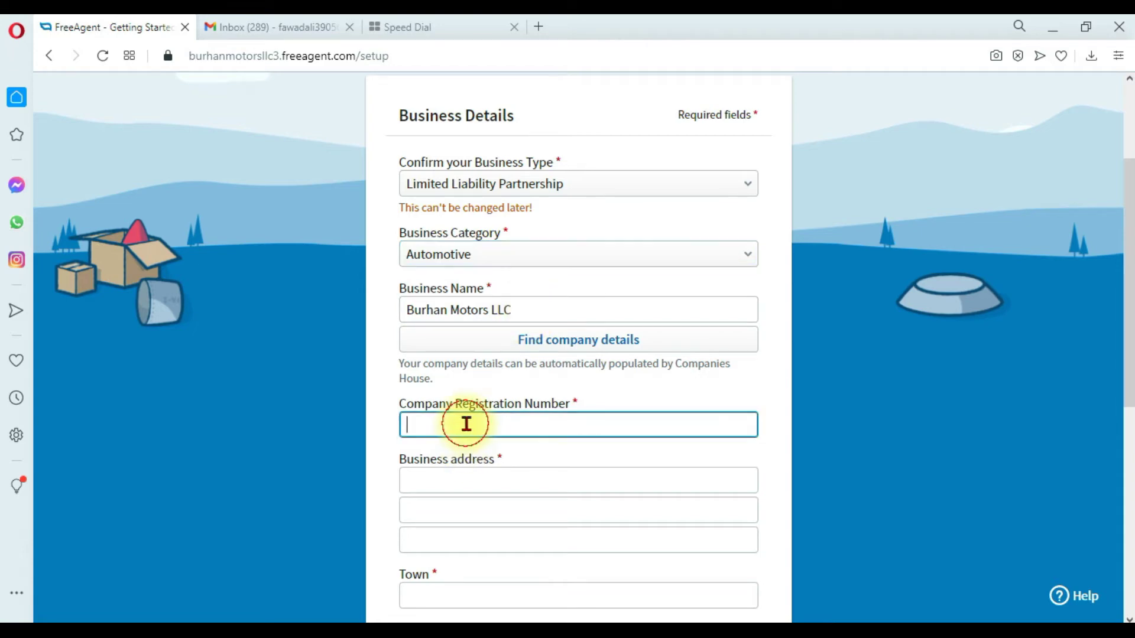
text(16690)
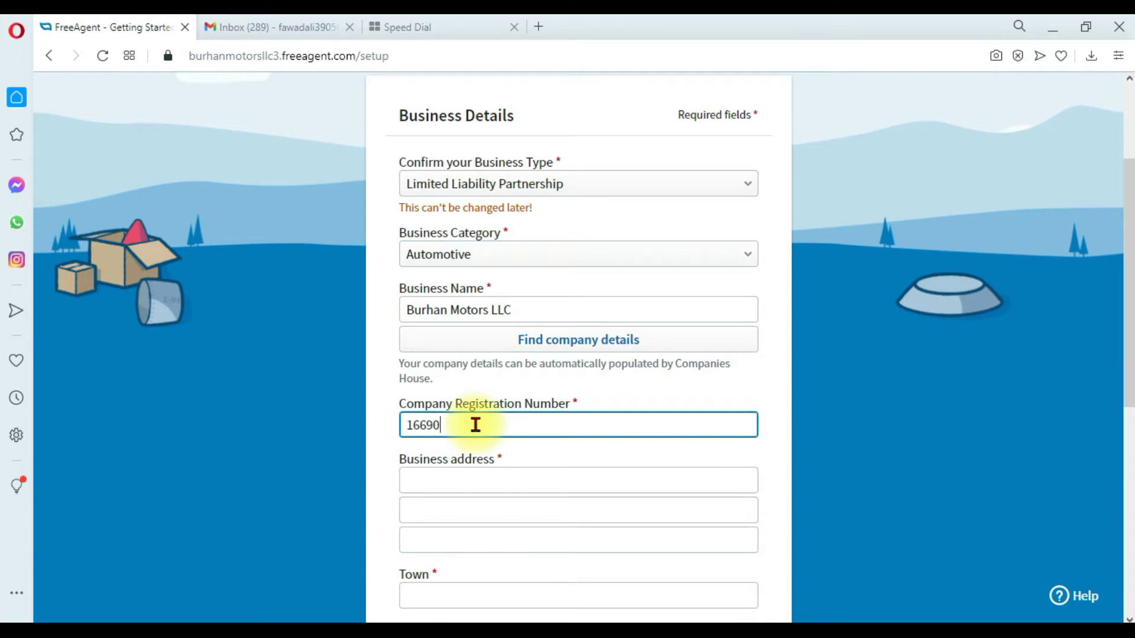
Fill in the first and second business address lines.
click(475, 480)
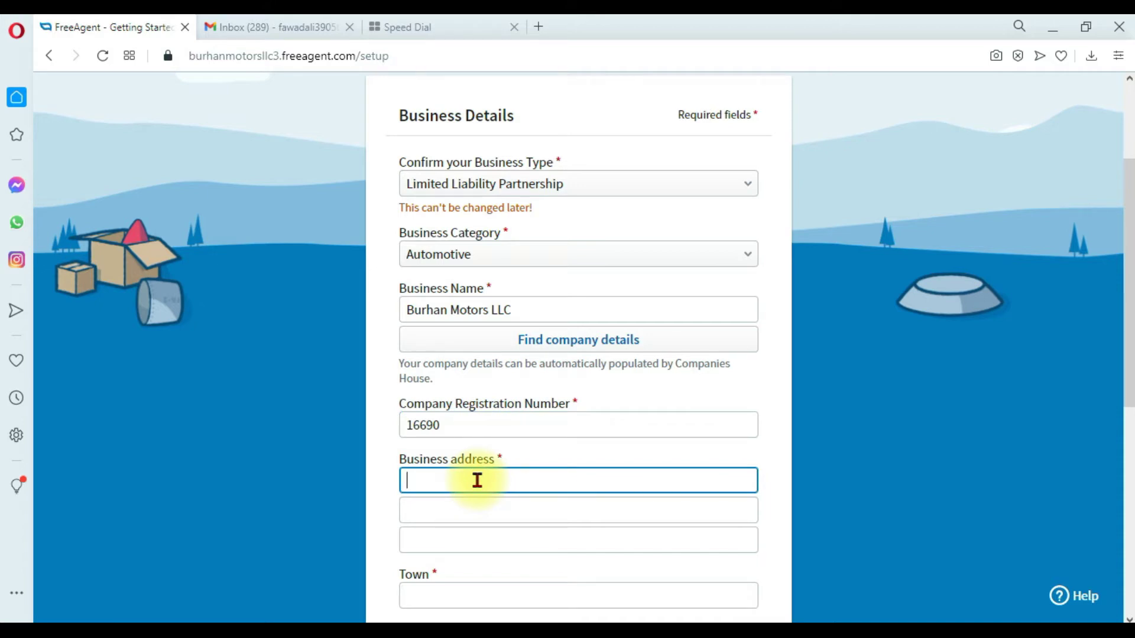
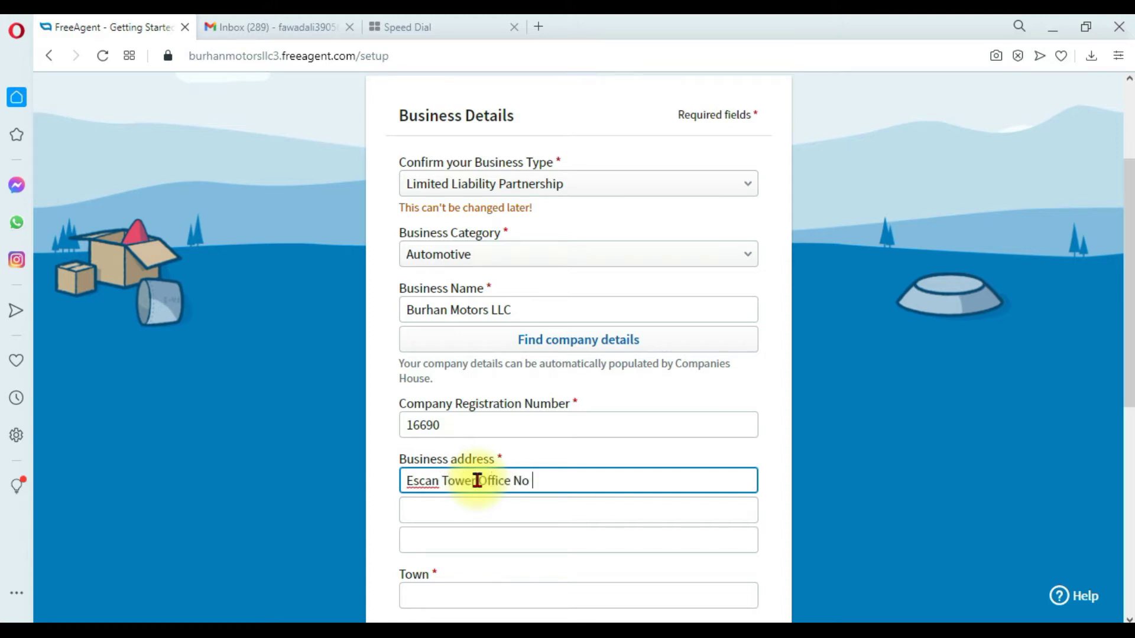
key(Tab)
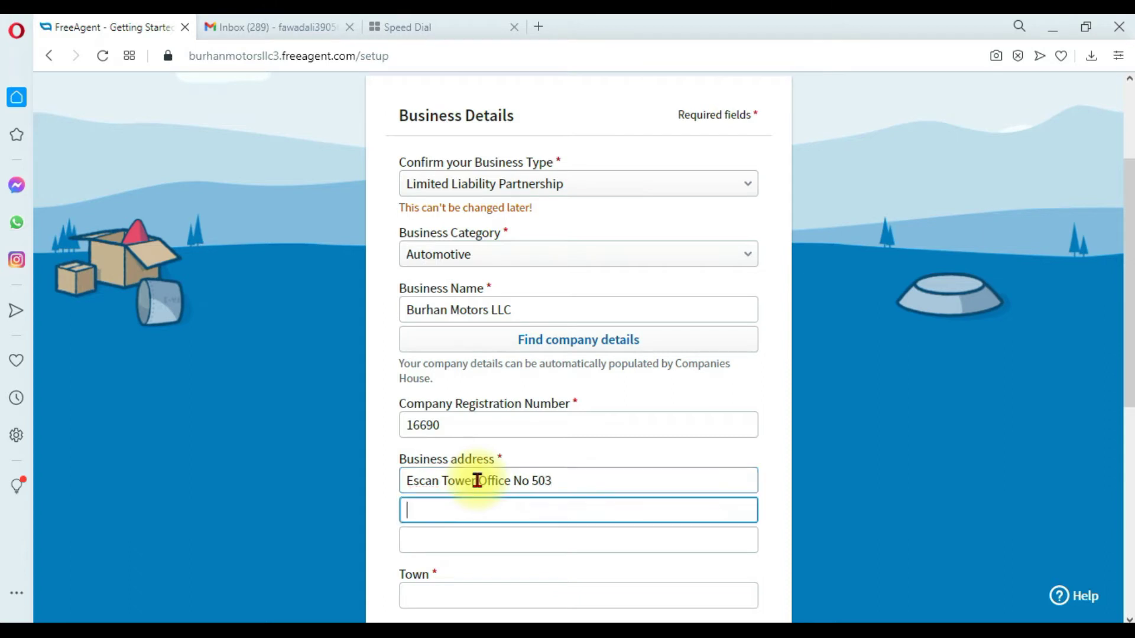
text(BlackBurn)
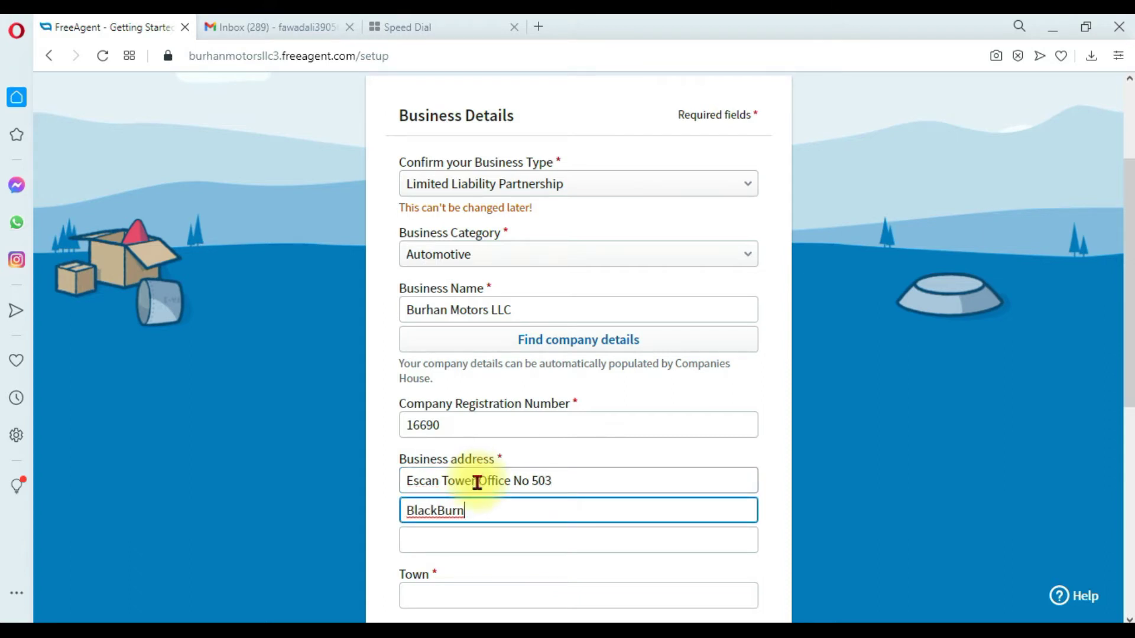
scroll(473, 472, down, 3)
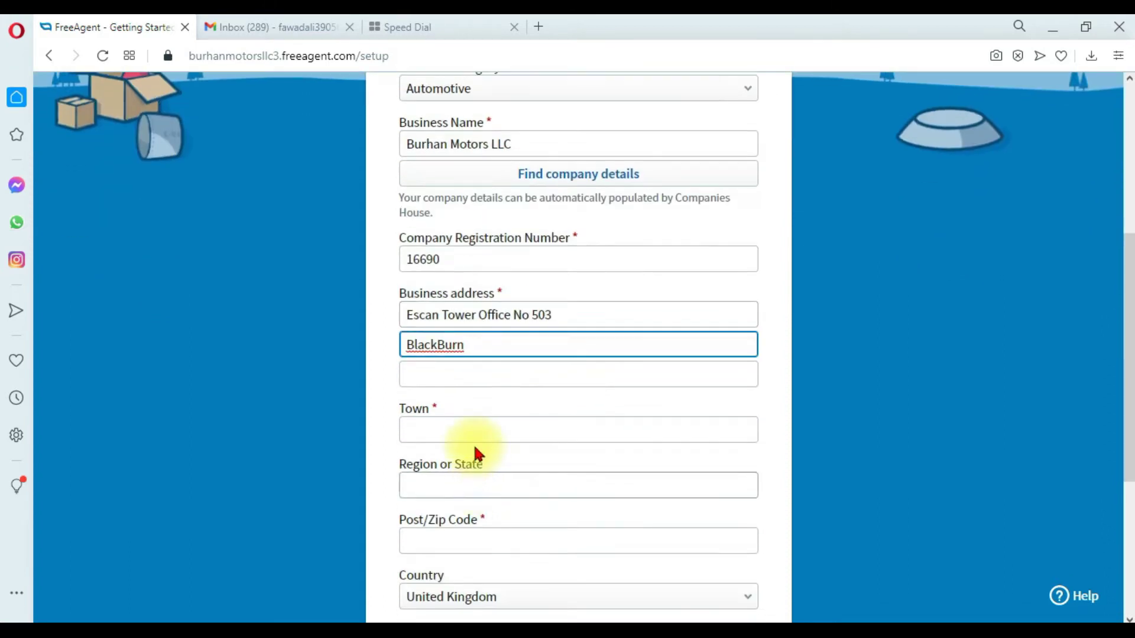
Fill in the business town, region and postcode fields.
click(471, 427)
text(B)
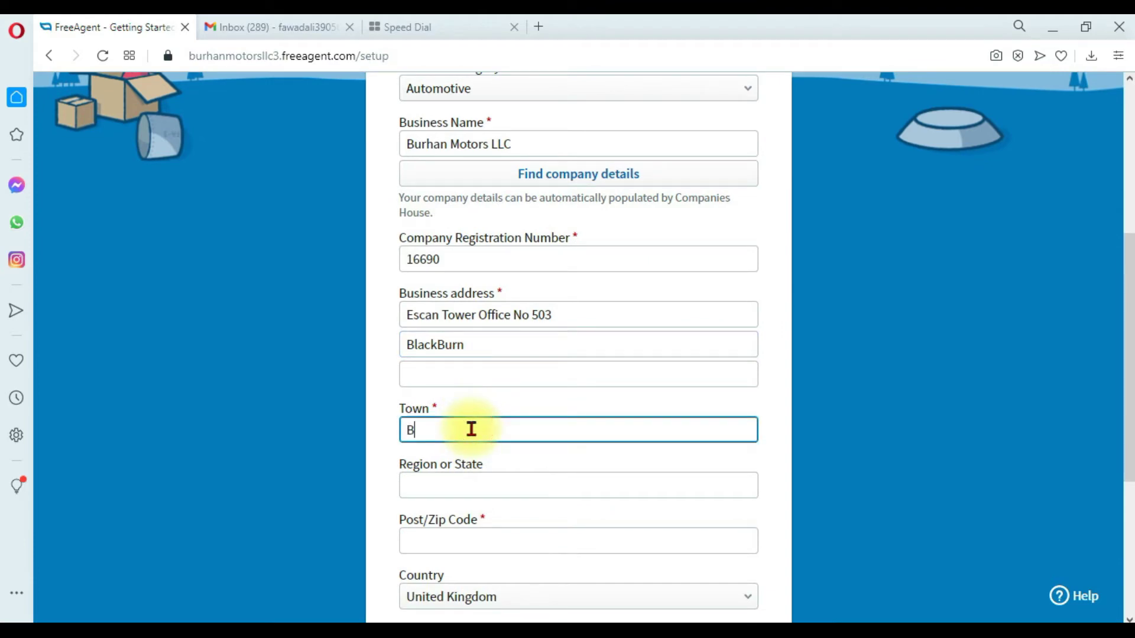
text(lackBurn)
key(Tab)
text(BlackBurn)
key(Tab)
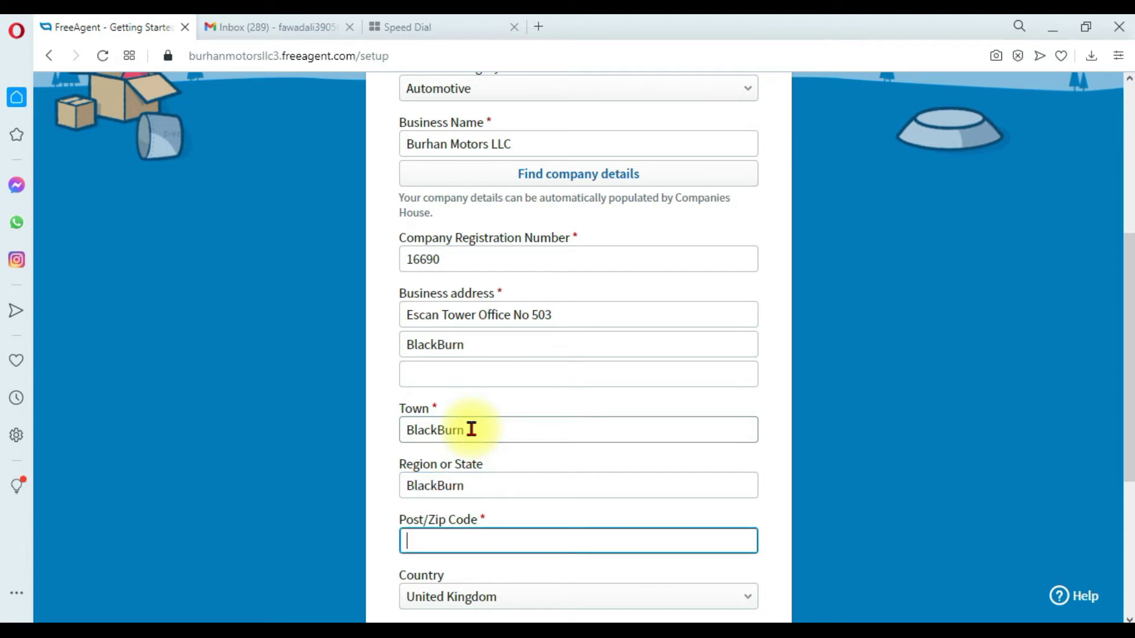
text(BB1 1PU)
scroll(472, 429, down, 2)
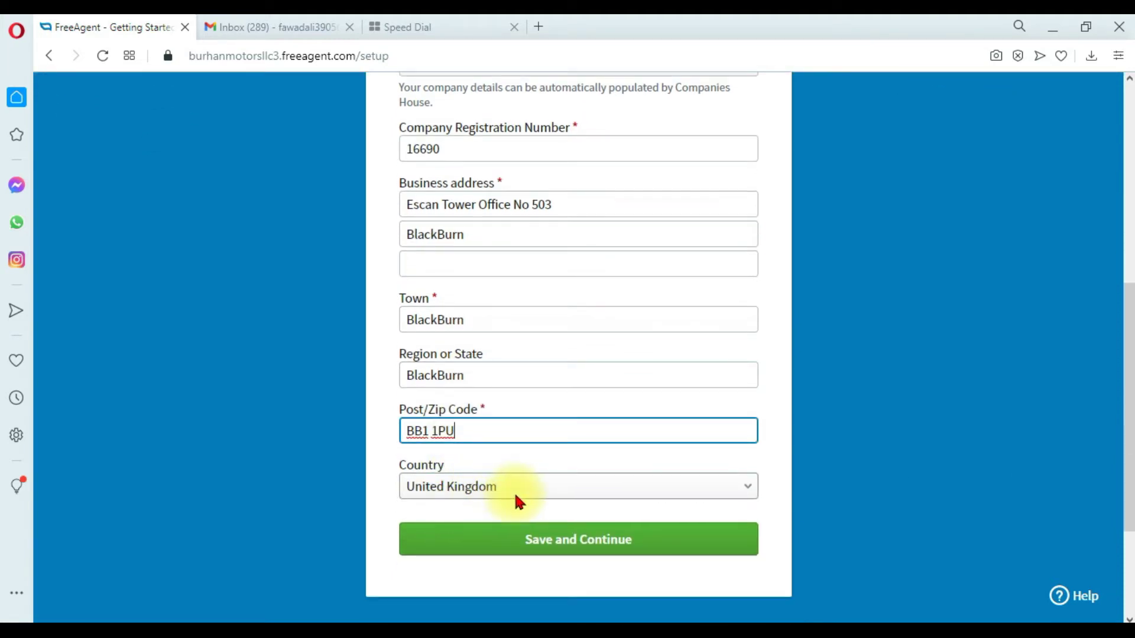
Save the business details and set the business start date to 1 April 2020.
click(627, 551)
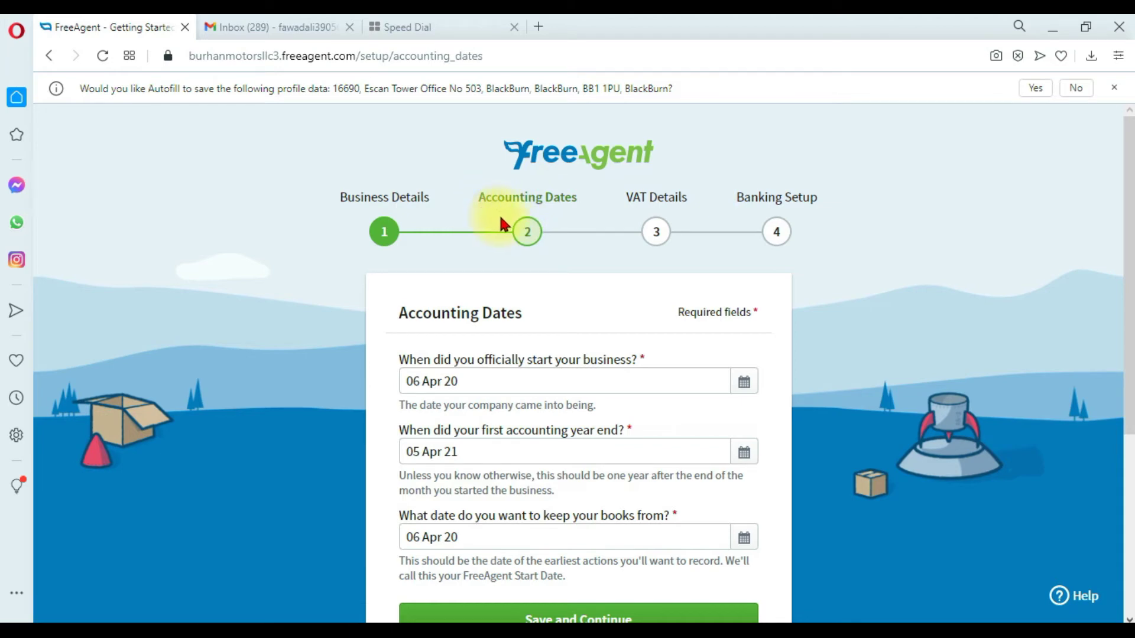
scroll(518, 217, down, 1)
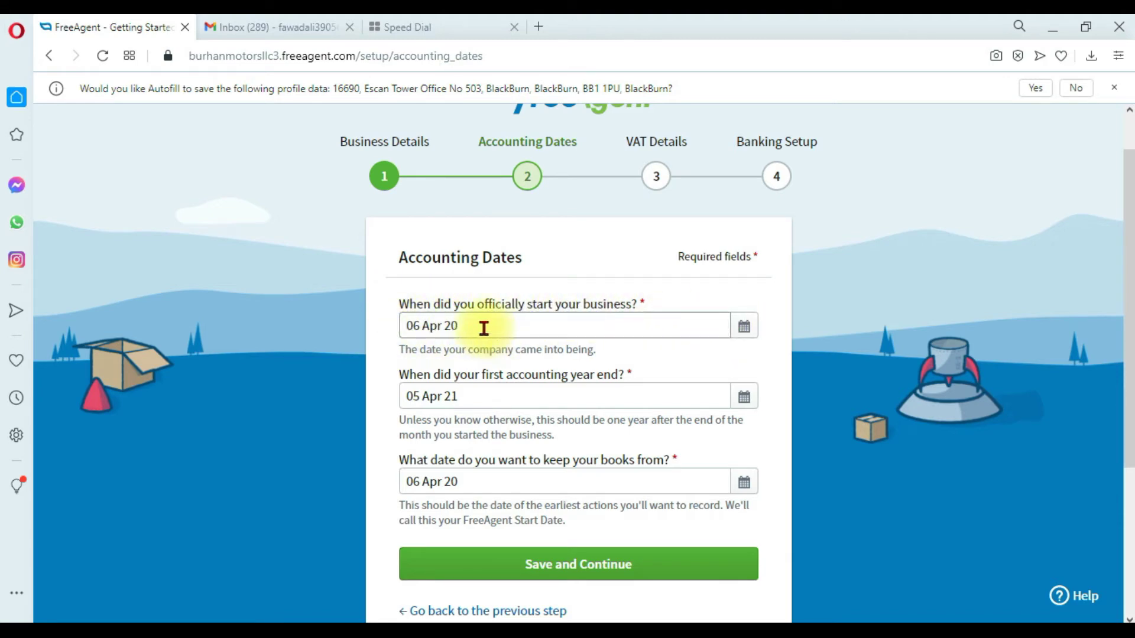
click(743, 328)
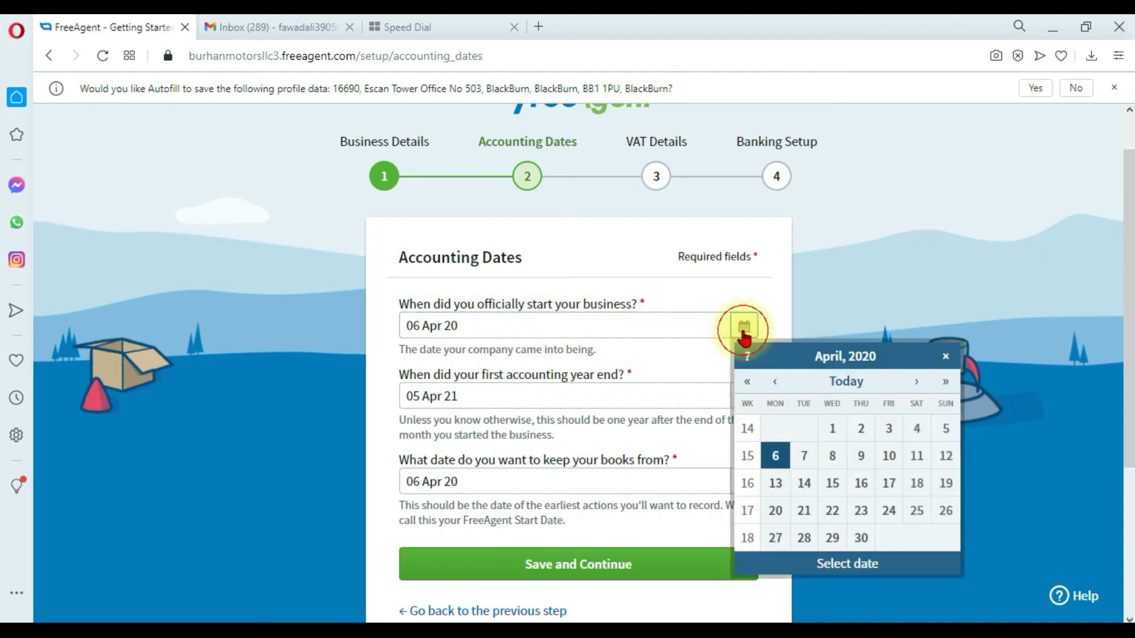
click(833, 429)
Set first year end to 31 March 2021 and books start to 1 April 2020, then save.
scroll(413, 295, down, 1)
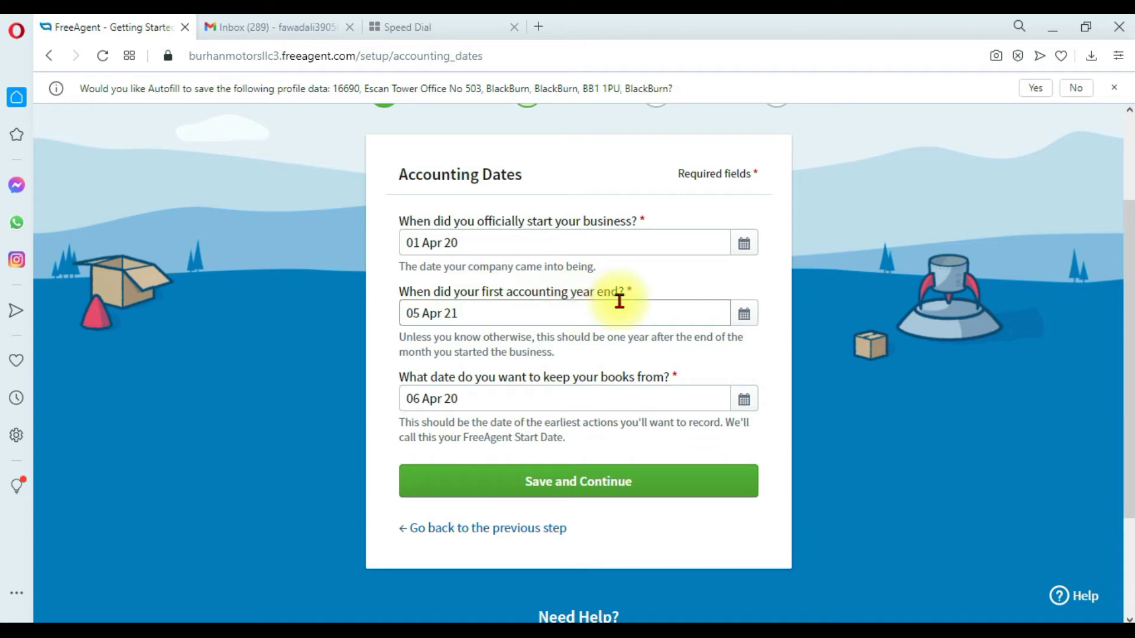
click(743, 313)
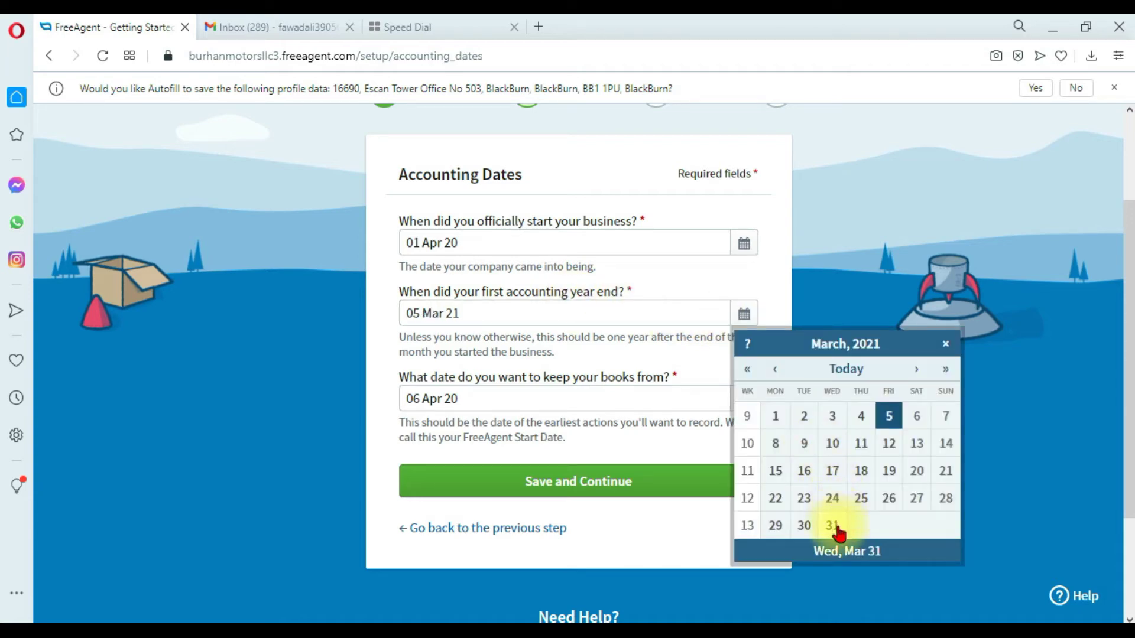
click(834, 527)
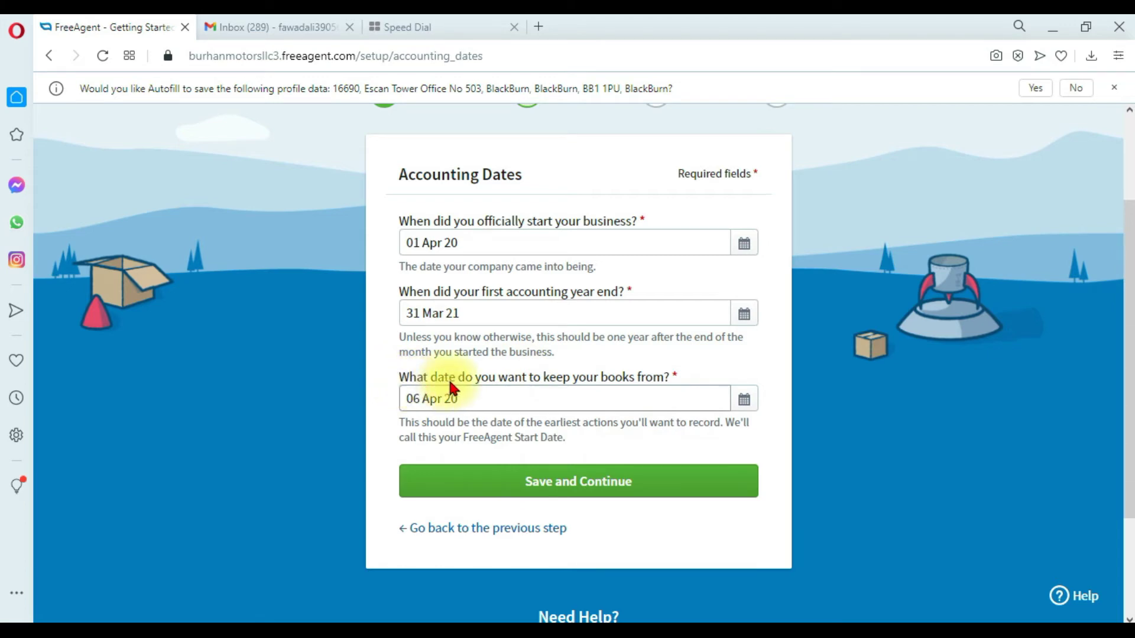
click(744, 400)
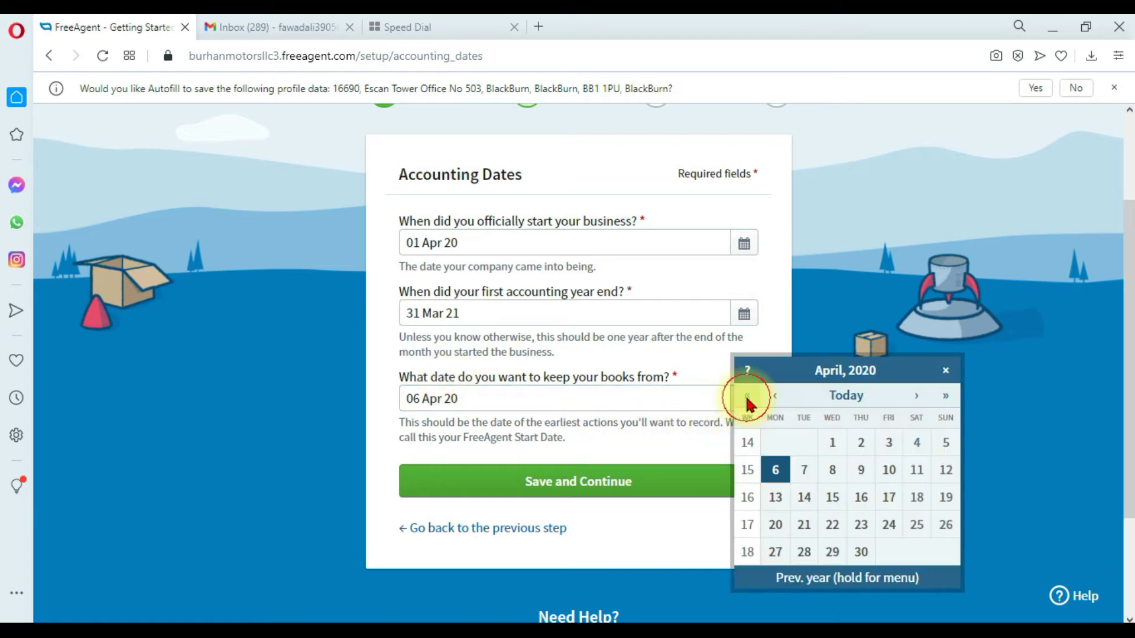
click(835, 443)
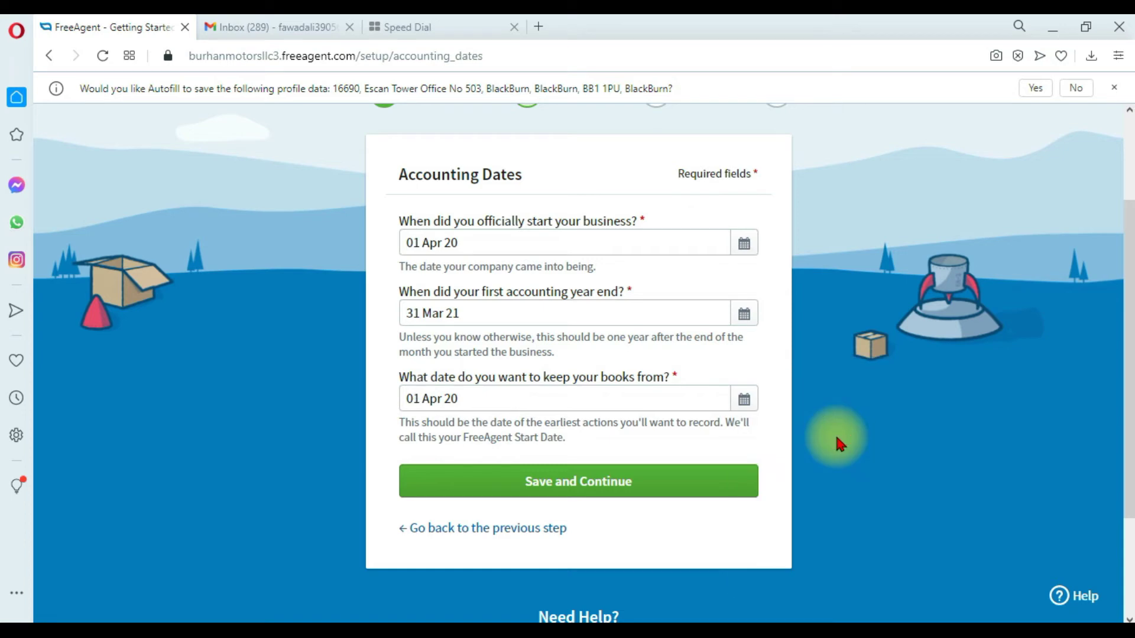
scroll(608, 325, up, 2)
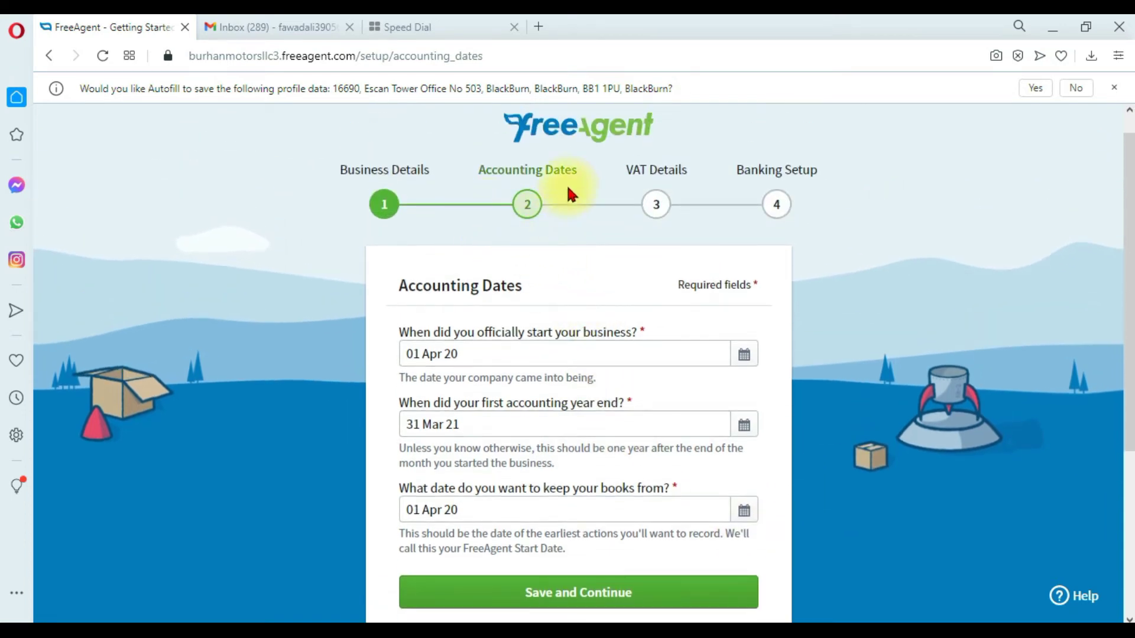
scroll(555, 325, down, 2)
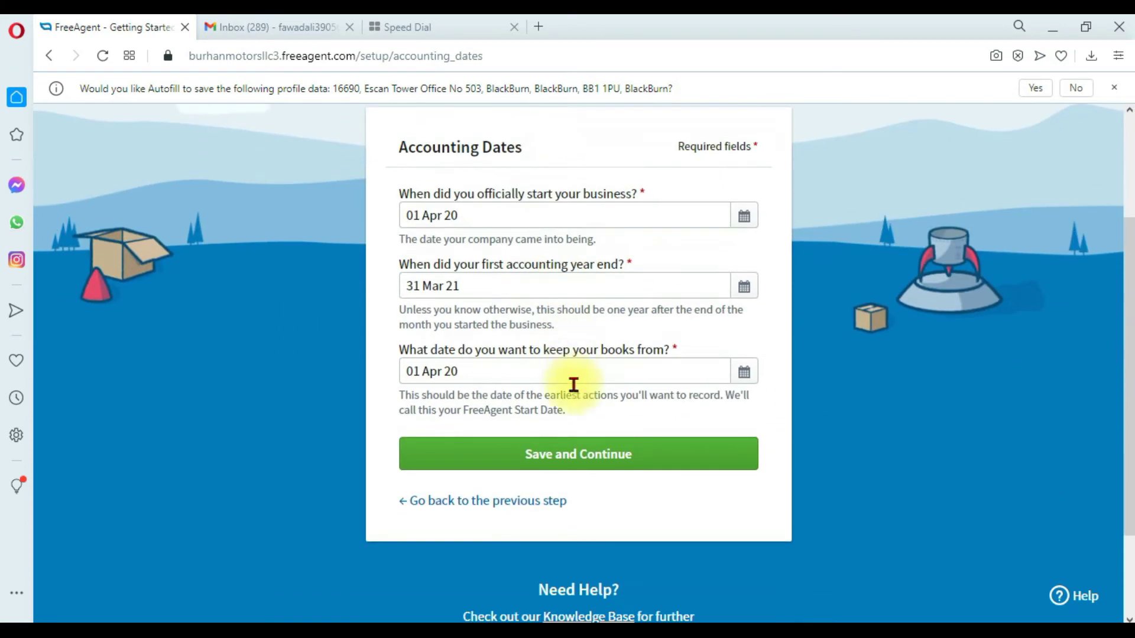
click(587, 467)
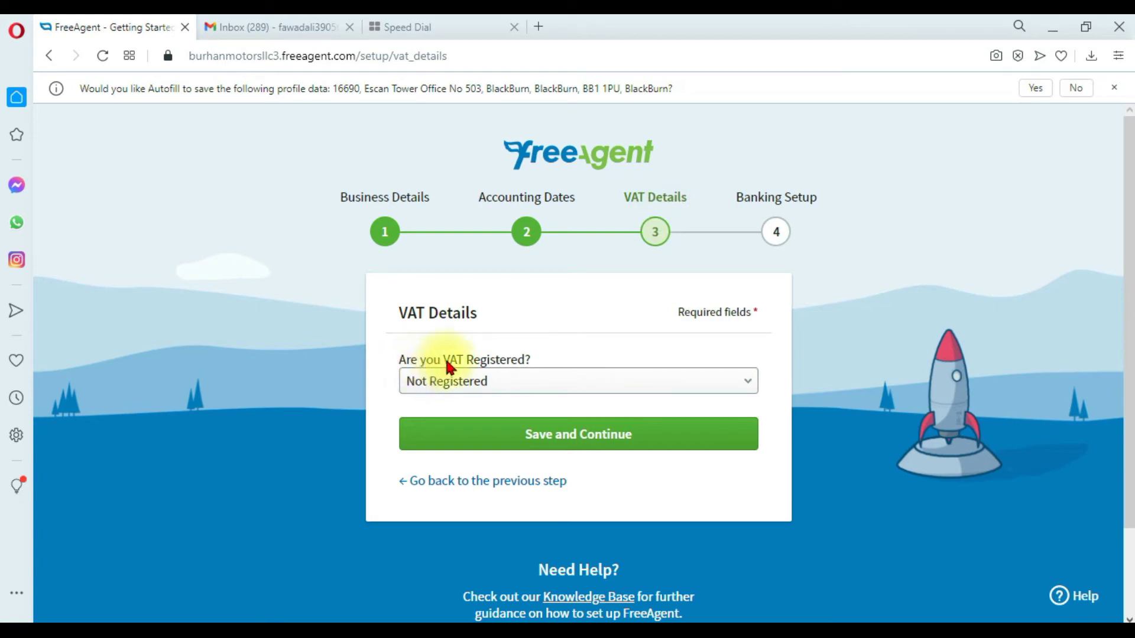
Mark the business as VAT Registered and enter its VAT registration number.
click(519, 381)
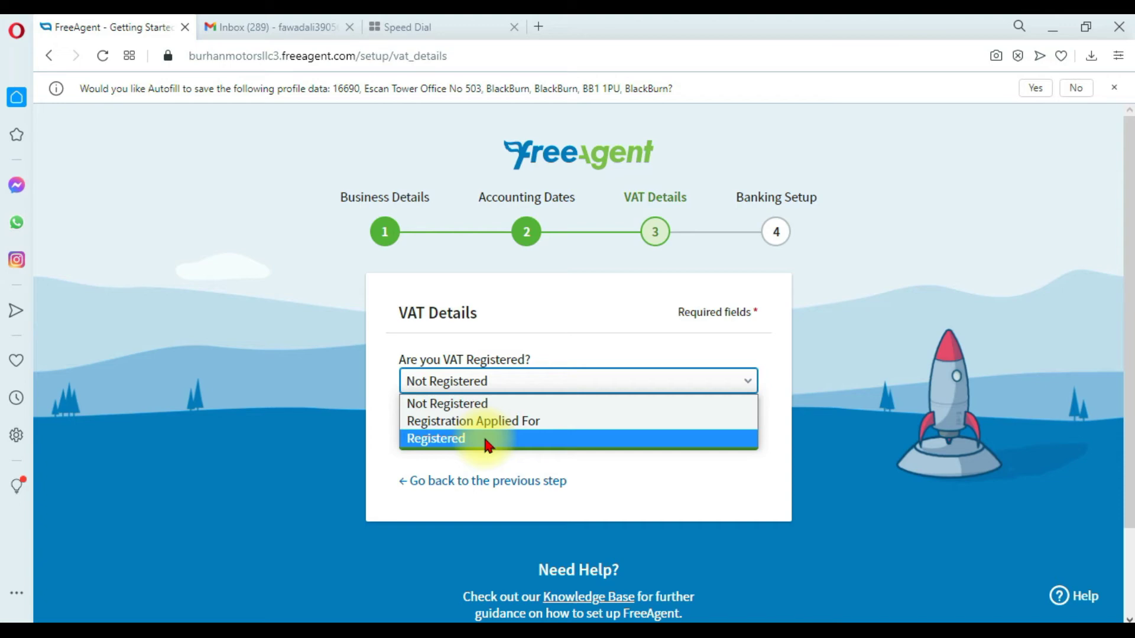
click(485, 442)
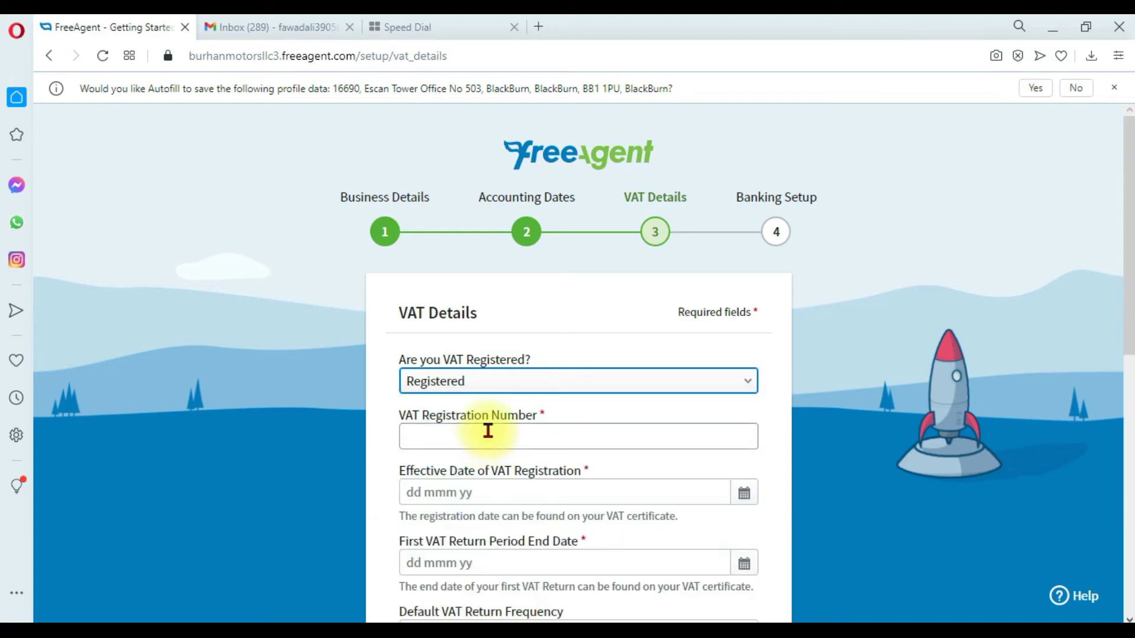
scroll(487, 431, down, 3)
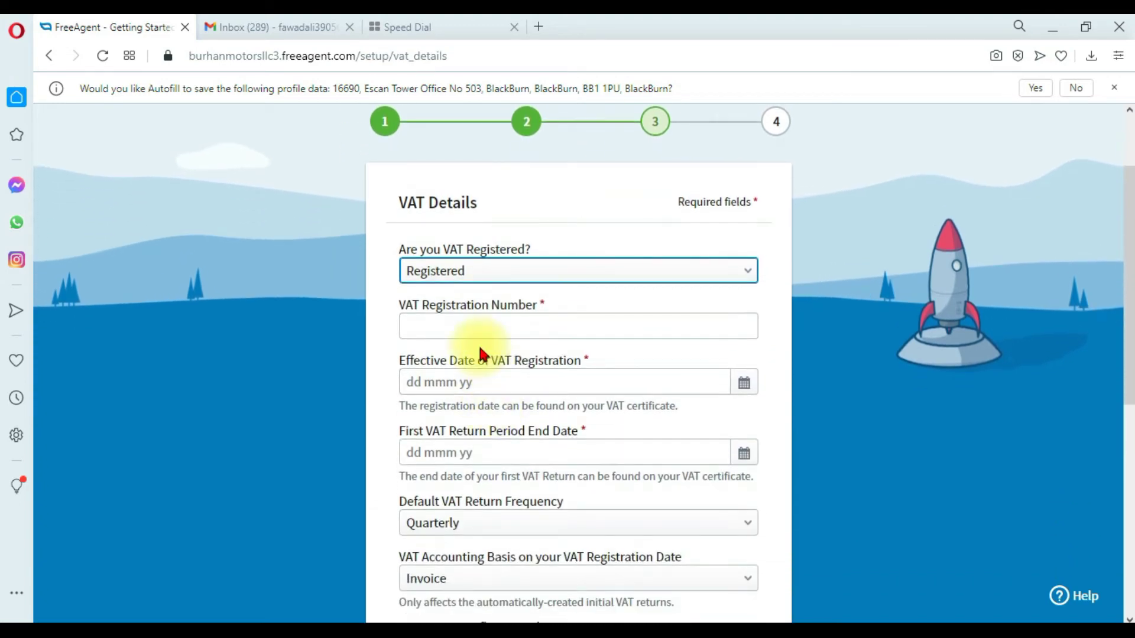
scroll(476, 325, down, 1)
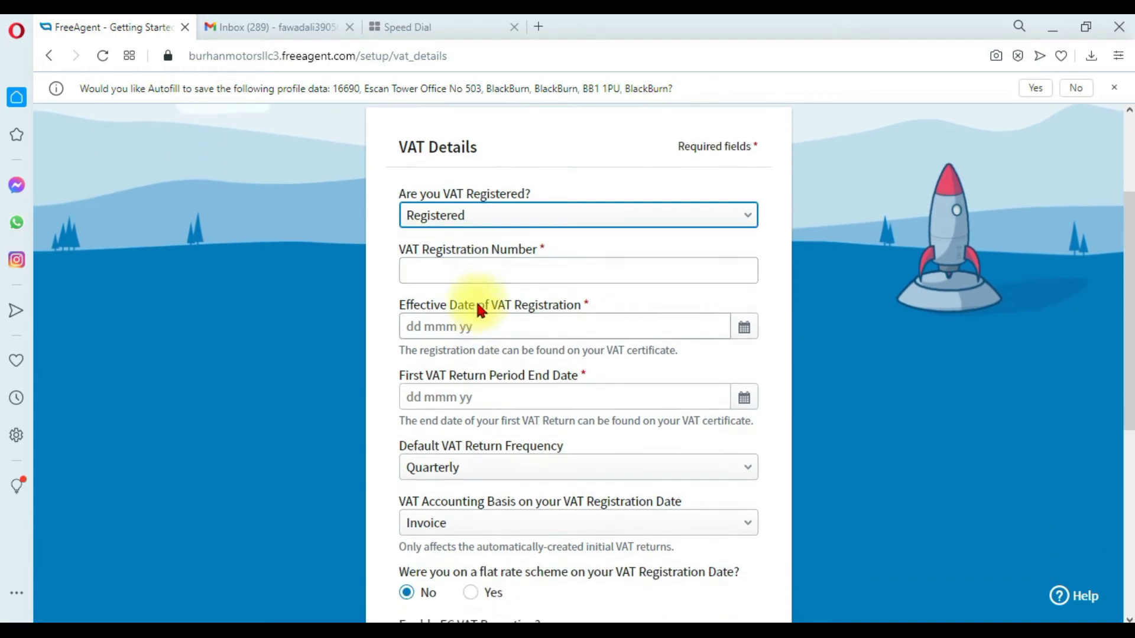
click(467, 269)
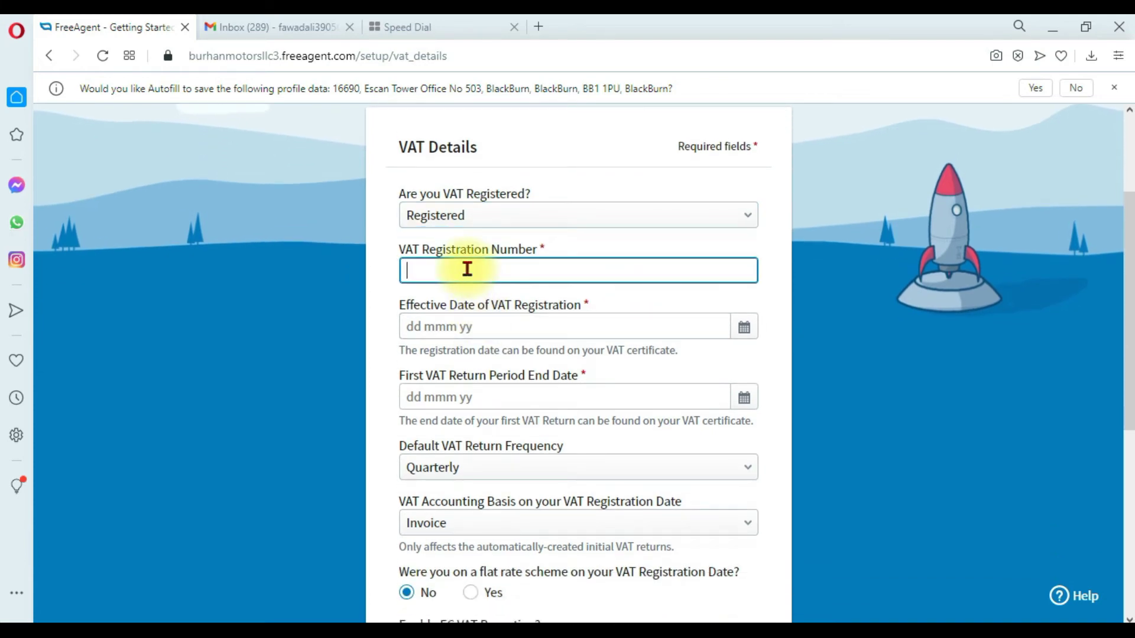
text(123456789)
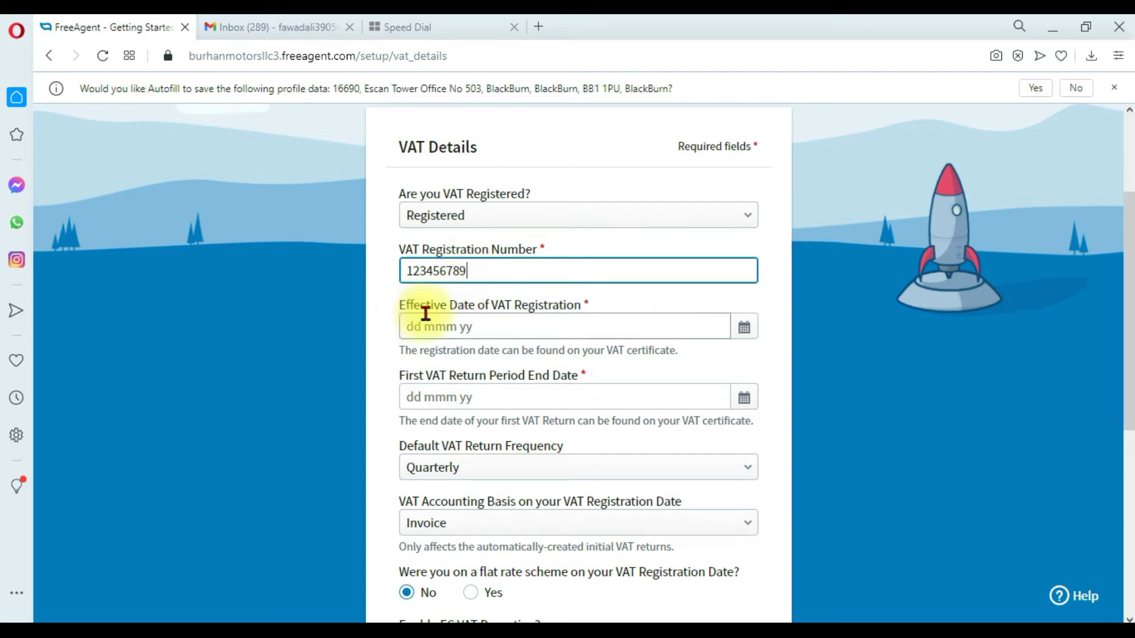
Set the VAT effective date to 1 April 2020.
click(746, 327)
click(778, 371)
click(780, 369)
click(780, 370)
click(780, 369)
click(780, 369)
click(780, 369)
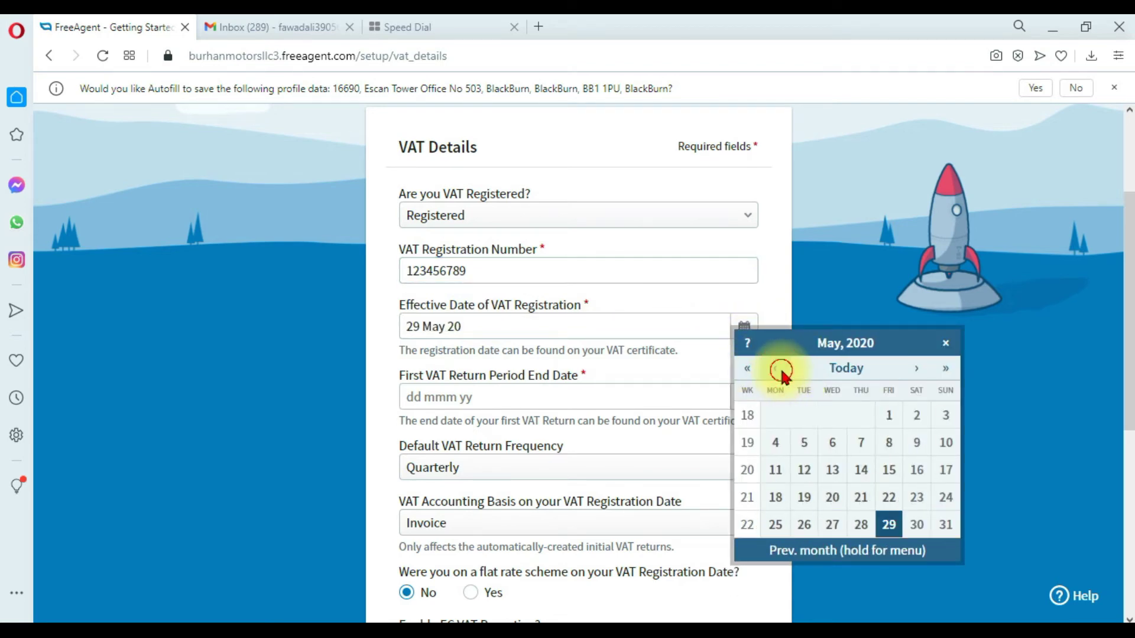
click(780, 369)
click(780, 369)
click(917, 368)
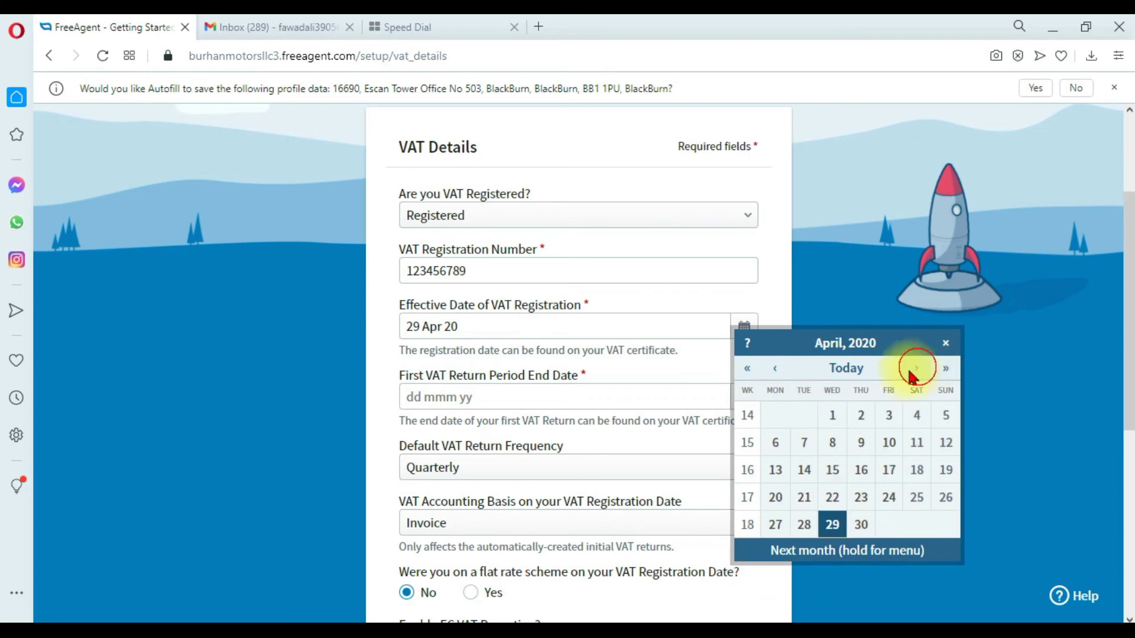
click(834, 415)
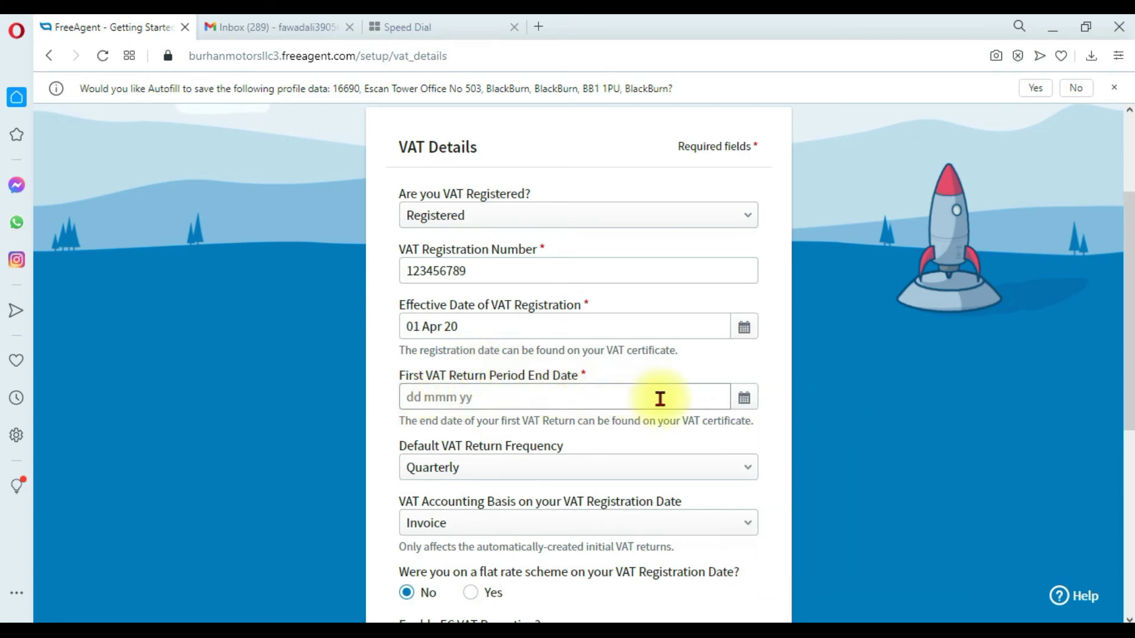
Set the first VAT return period end date to 31 May 2020.
click(743, 398)
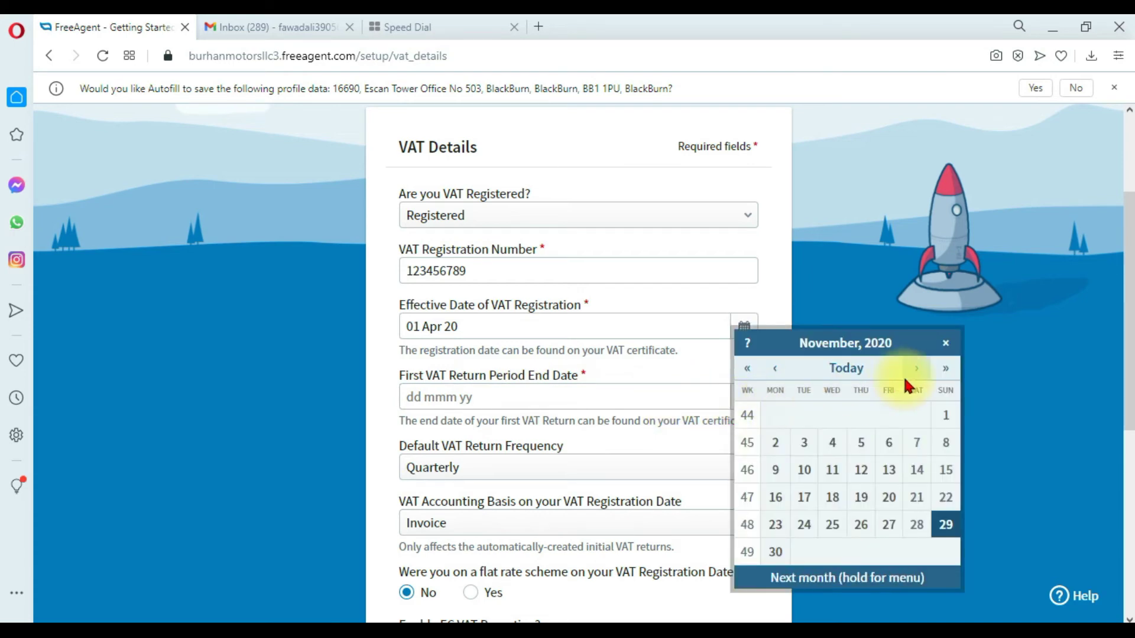
click(915, 368)
click(773, 368)
click(773, 367)
click(774, 368)
click(774, 368)
click(774, 367)
click(774, 368)
click(773, 367)
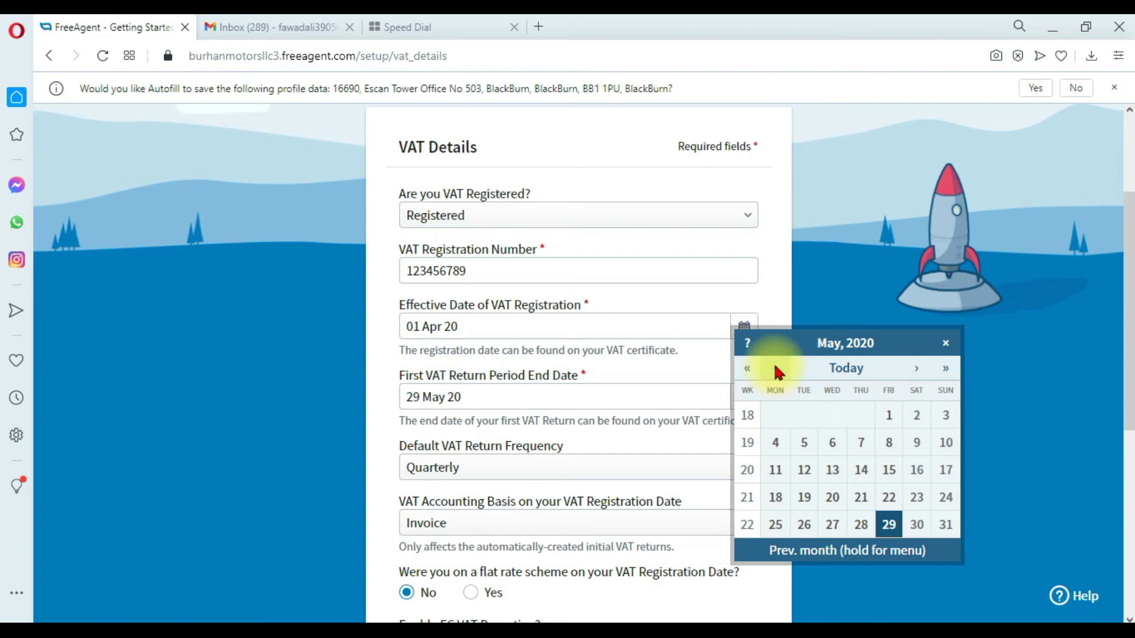
click(774, 370)
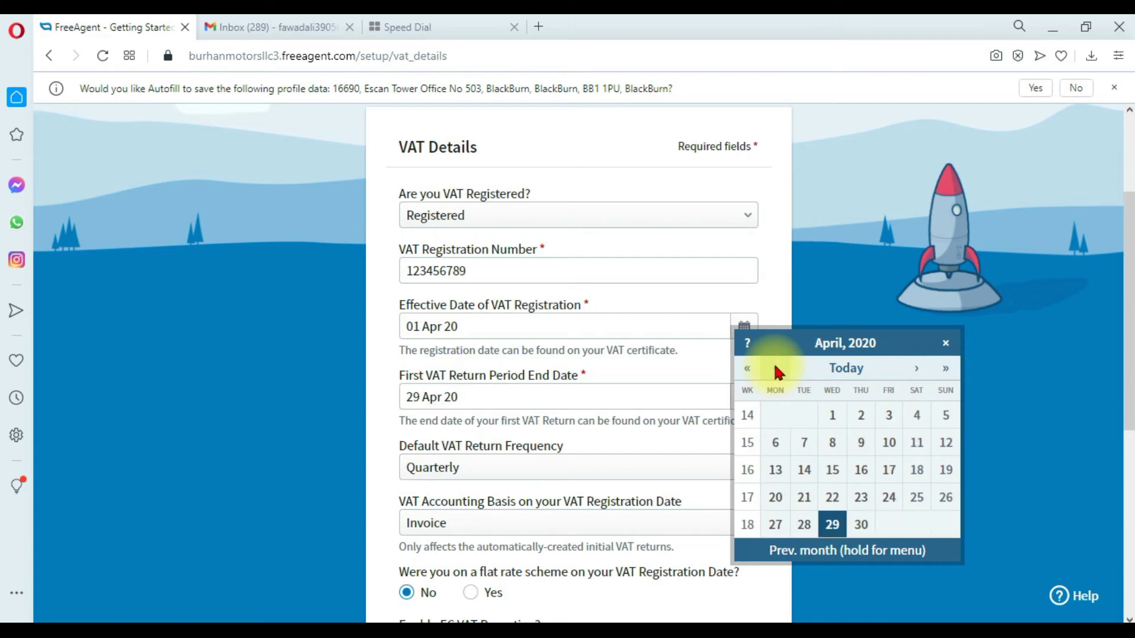
click(913, 368)
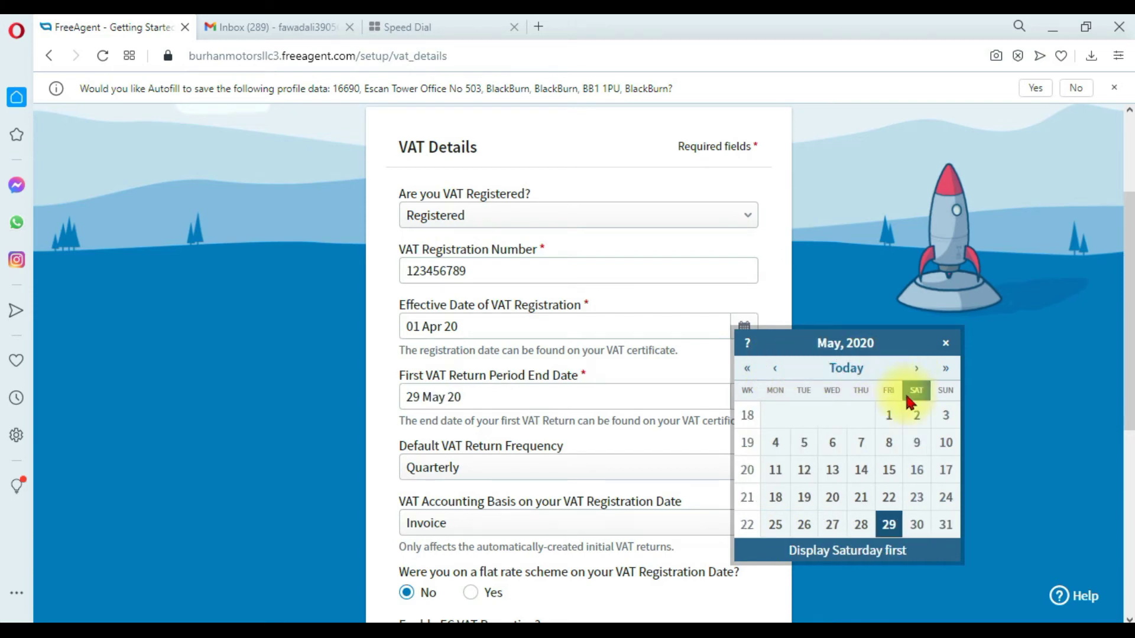
click(944, 528)
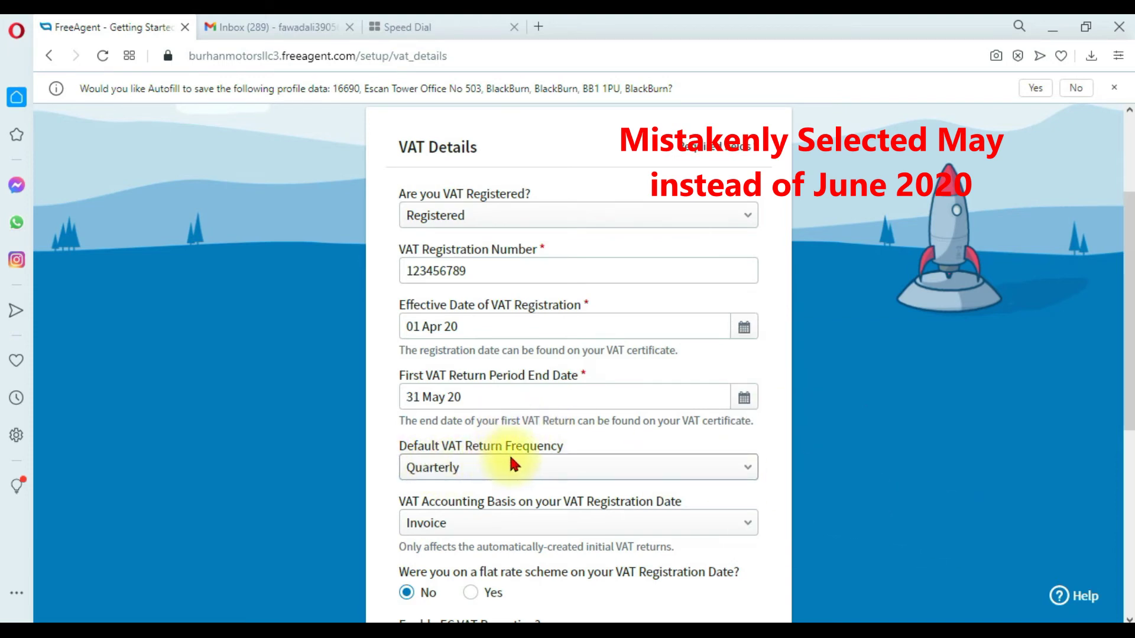
Keep Quarterly VAT return frequency and Invoice accounting basis, then save the VAT details.
scroll(557, 459, down, 1)
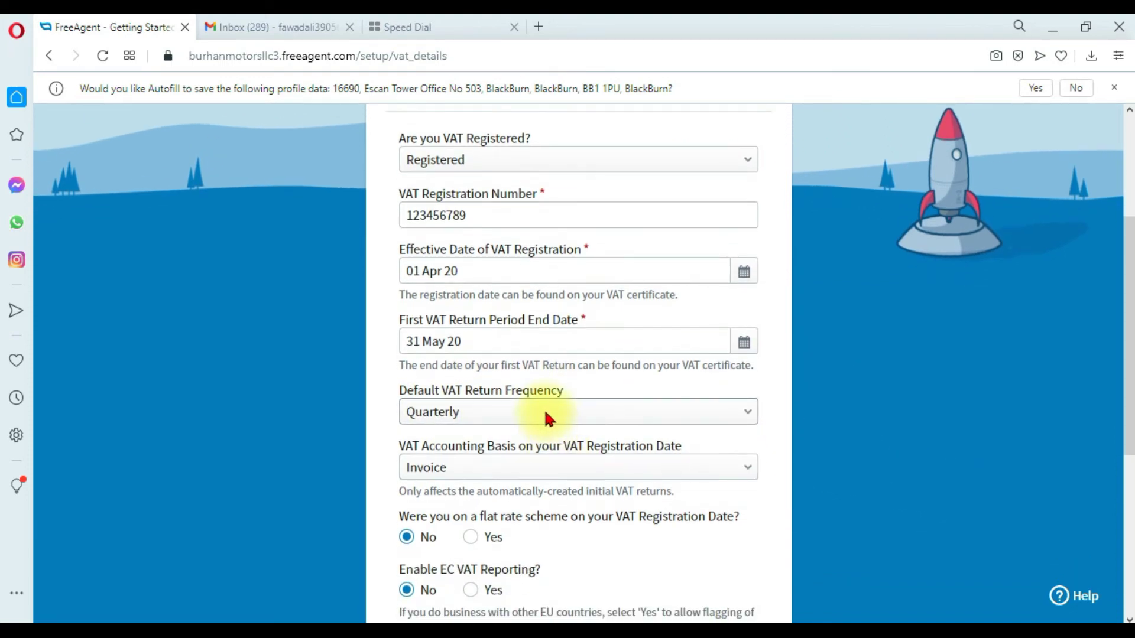
click(546, 415)
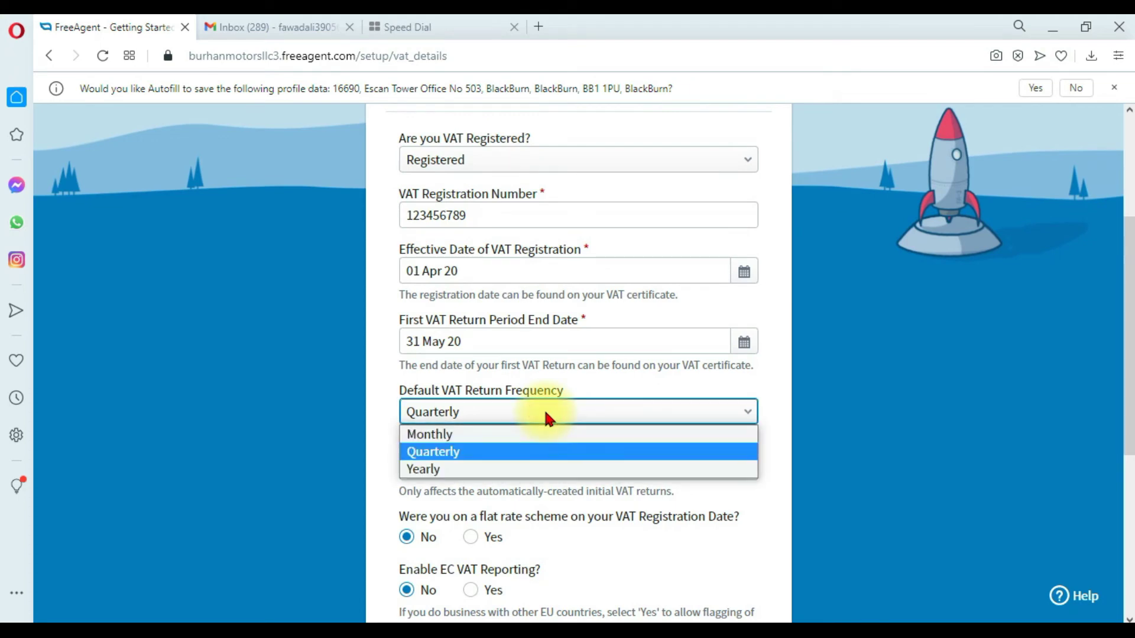
click(487, 452)
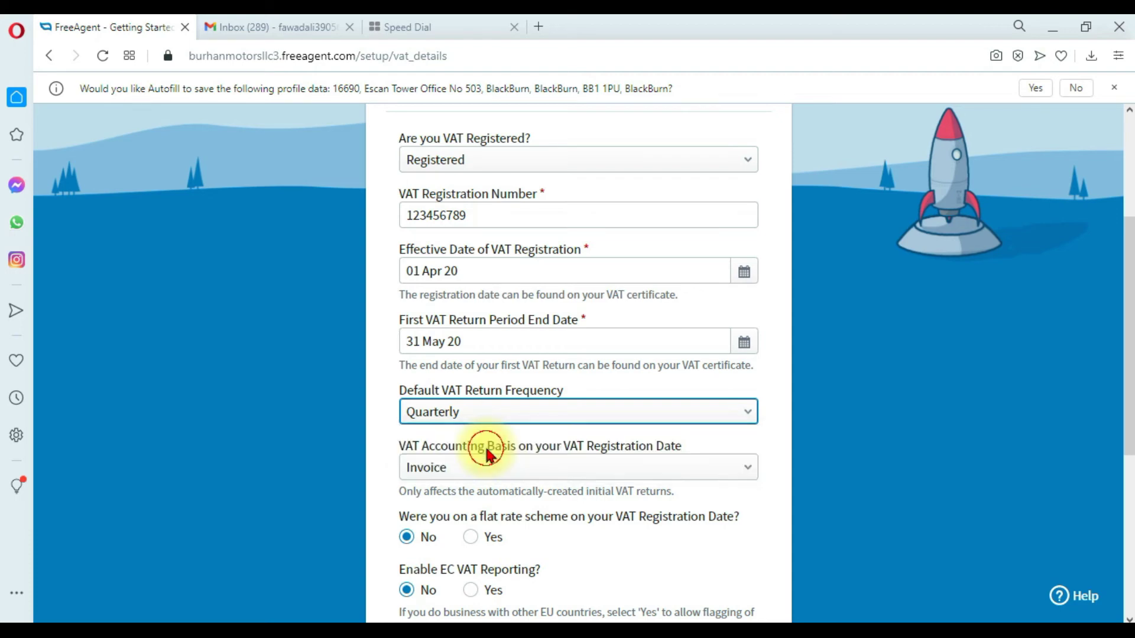
scroll(484, 446, down, 2)
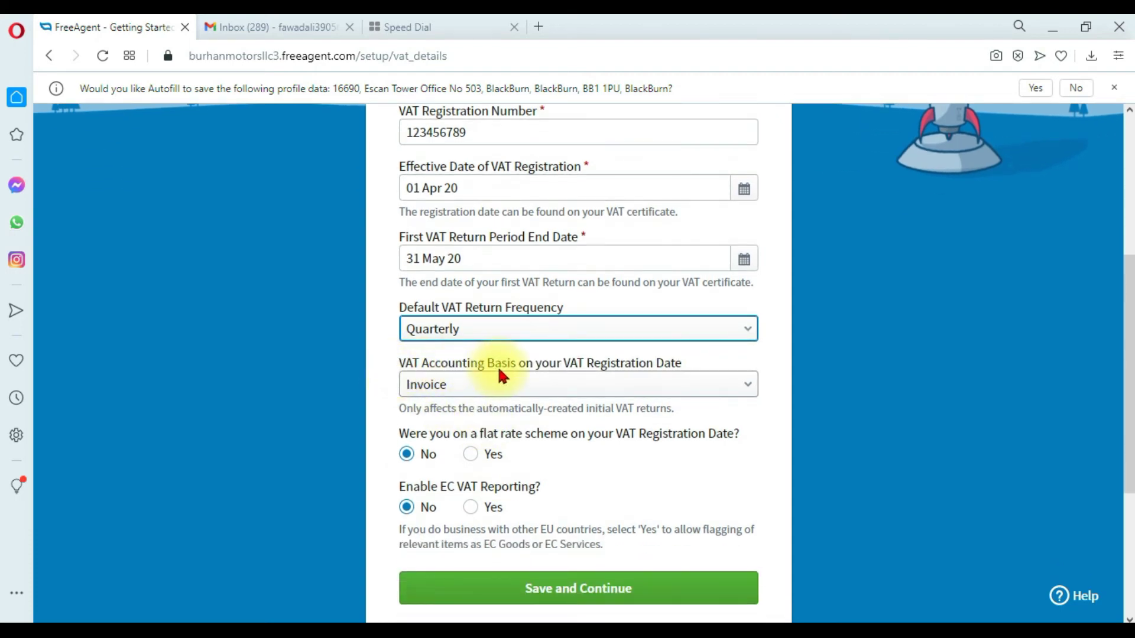
click(577, 390)
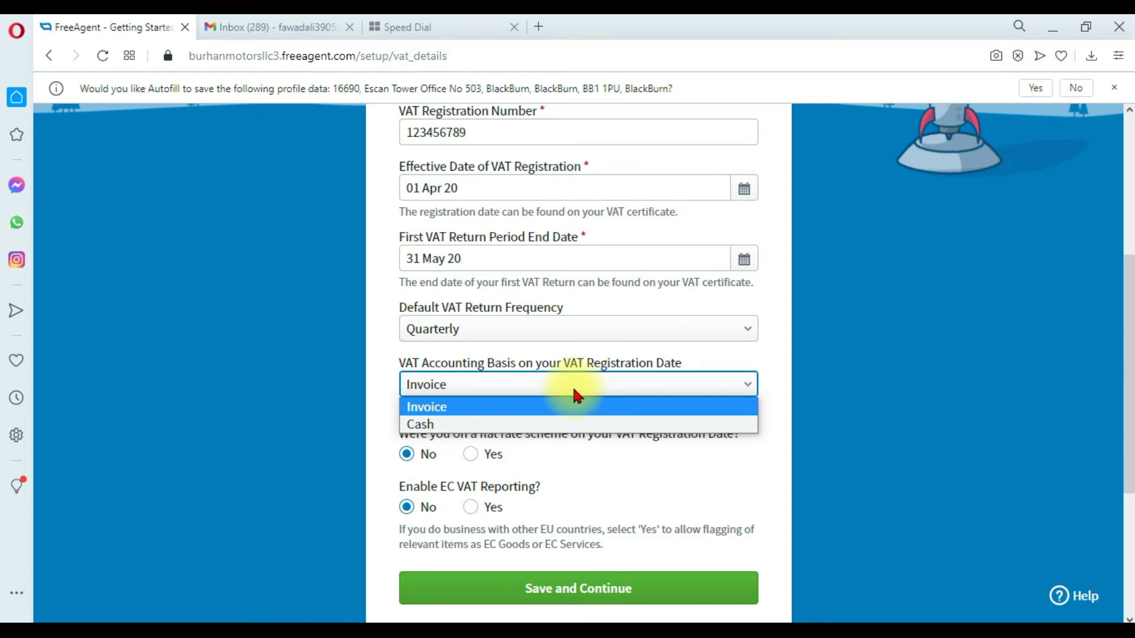
click(522, 412)
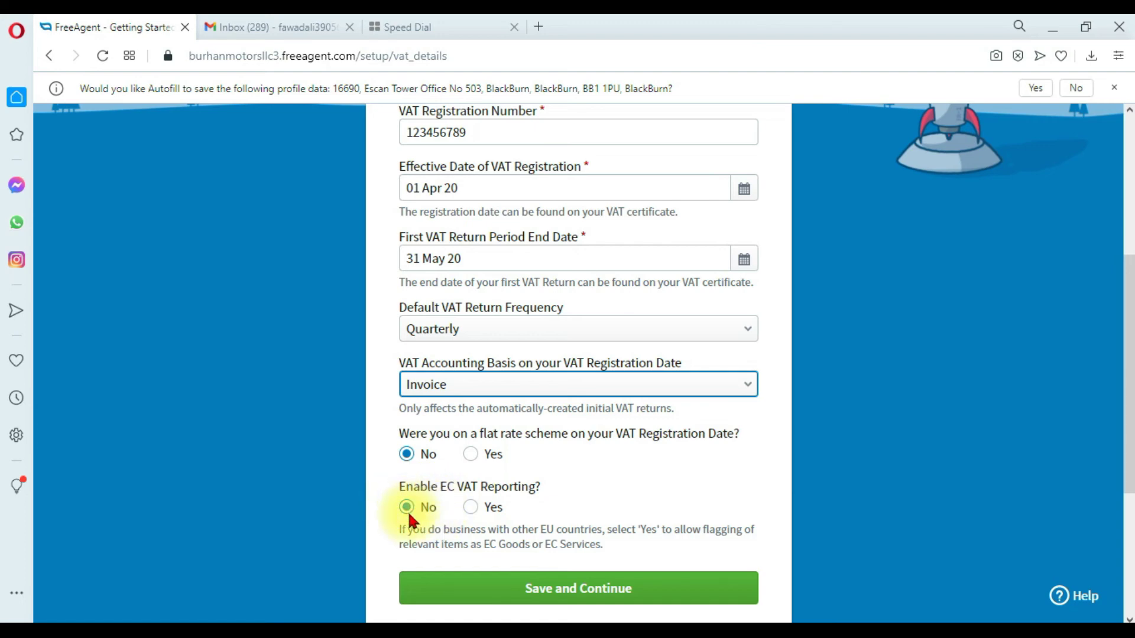
click(597, 594)
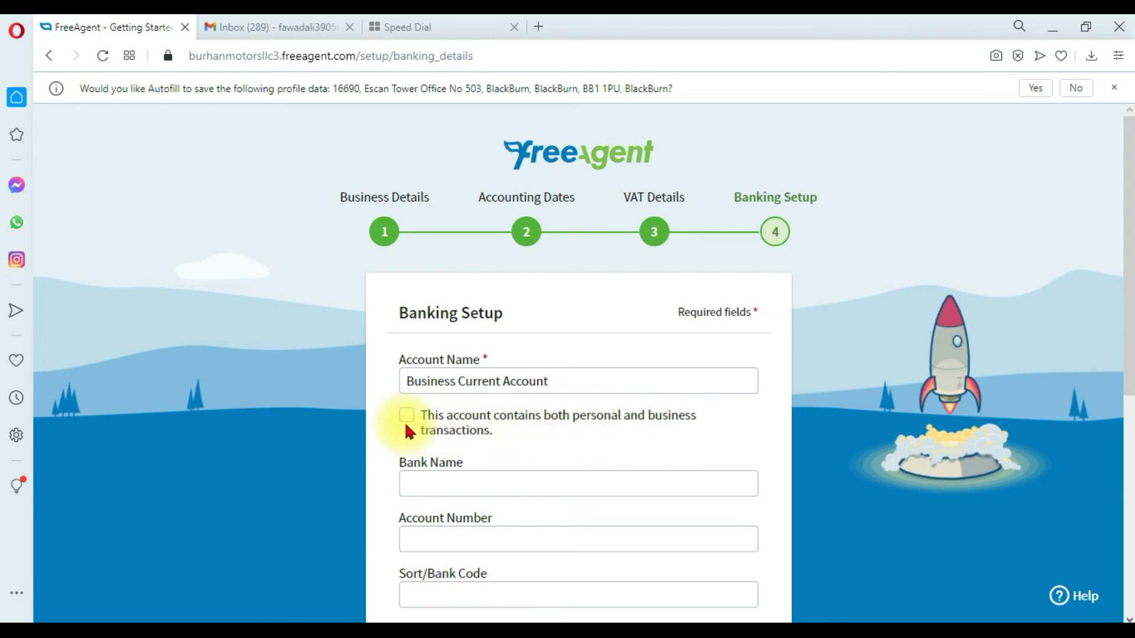
Enter bank name Royal Bank of Scotland with the account number and sort code.
scroll(409, 419, down, 2)
click(451, 408)
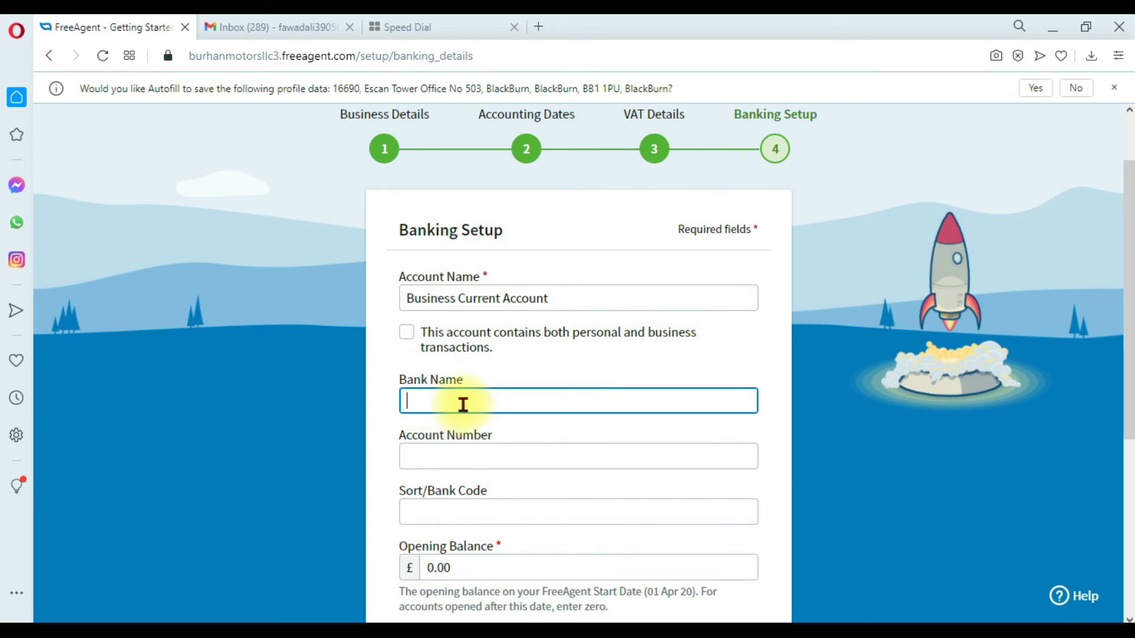
text(Royal Bank of Scotland)
key(Tab)
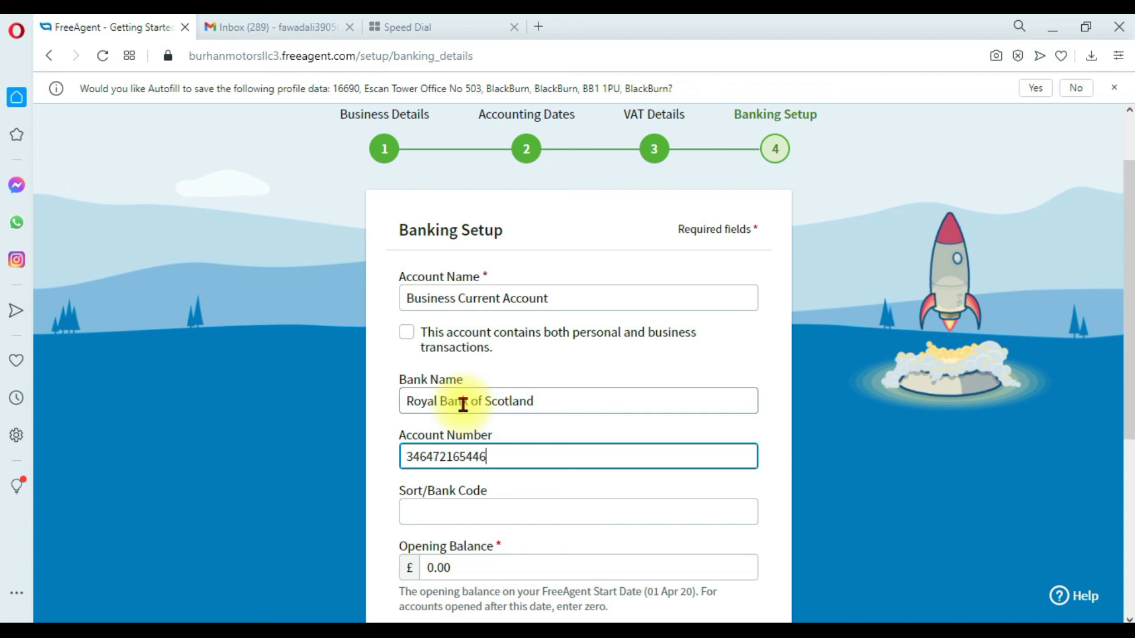
key(Tab)
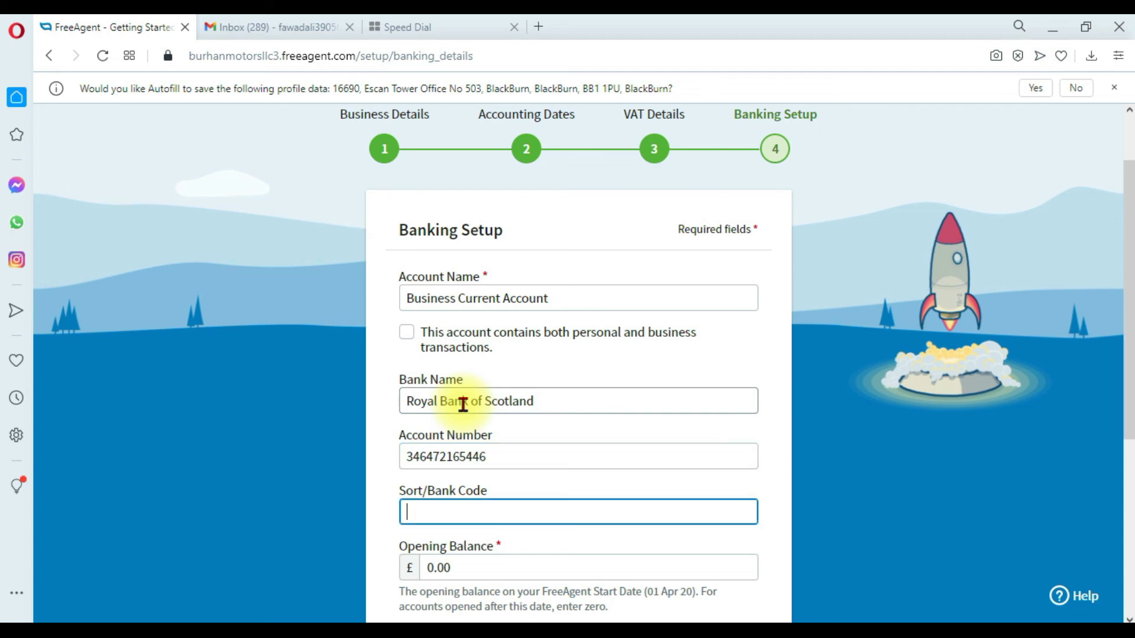
Replace the 0.00 opening balance with 75000.
scroll(472, 439, down, 1)
drag(450, 485, 420, 480)
text(75000)
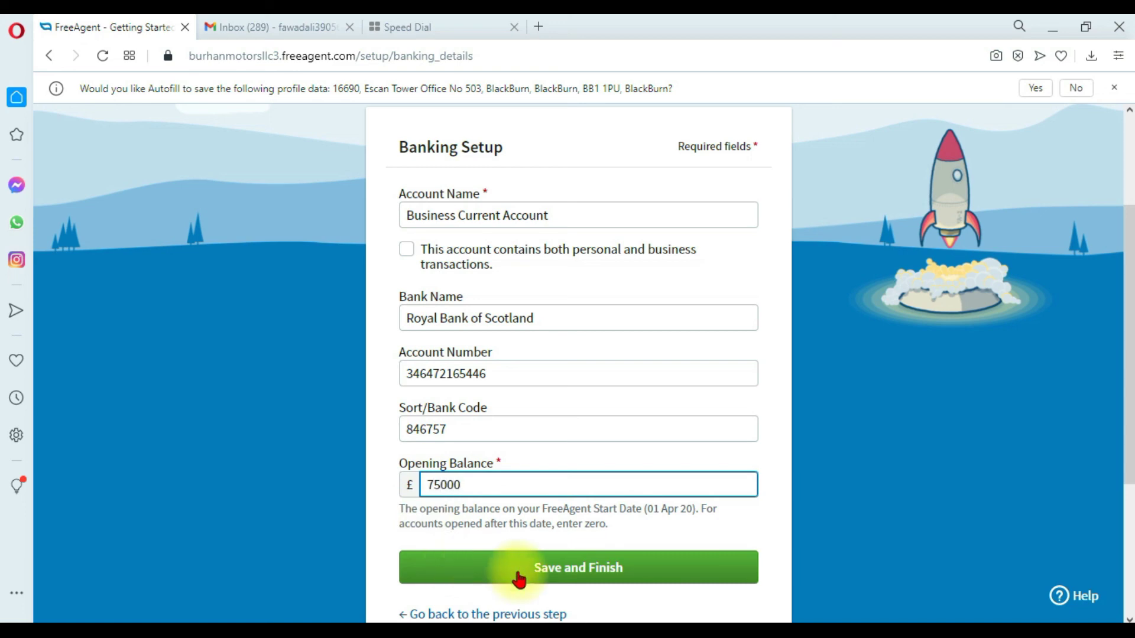
scroll(636, 568, down, 2)
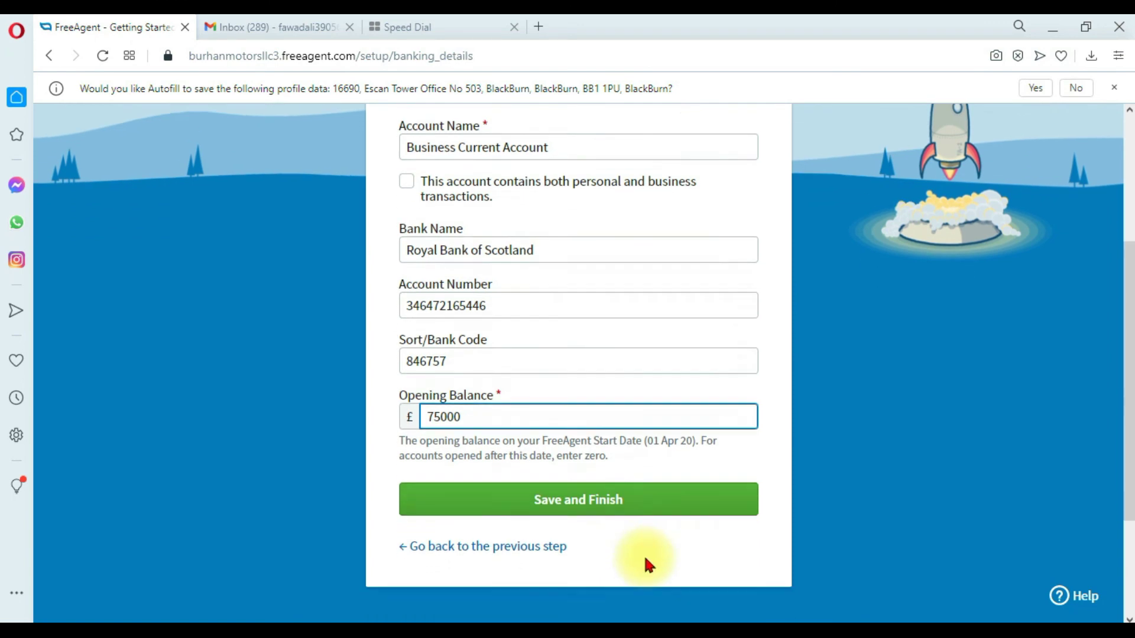
Save and finish the banking setup, choosing Connect later to reach the Overview dashboard.
click(633, 488)
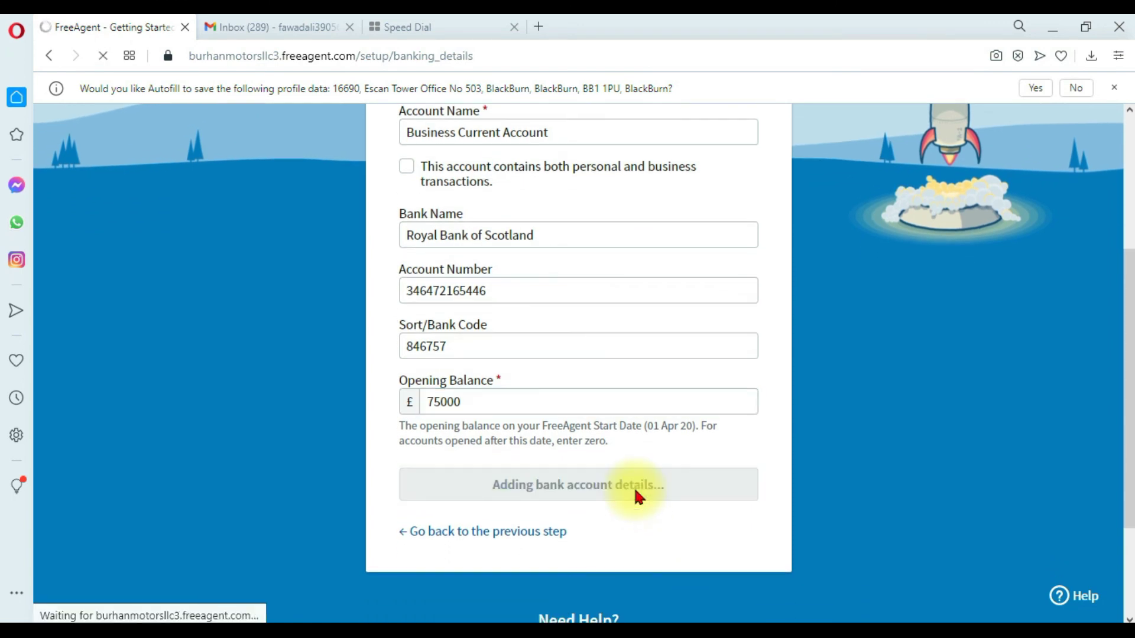
scroll(633, 488, down, 2)
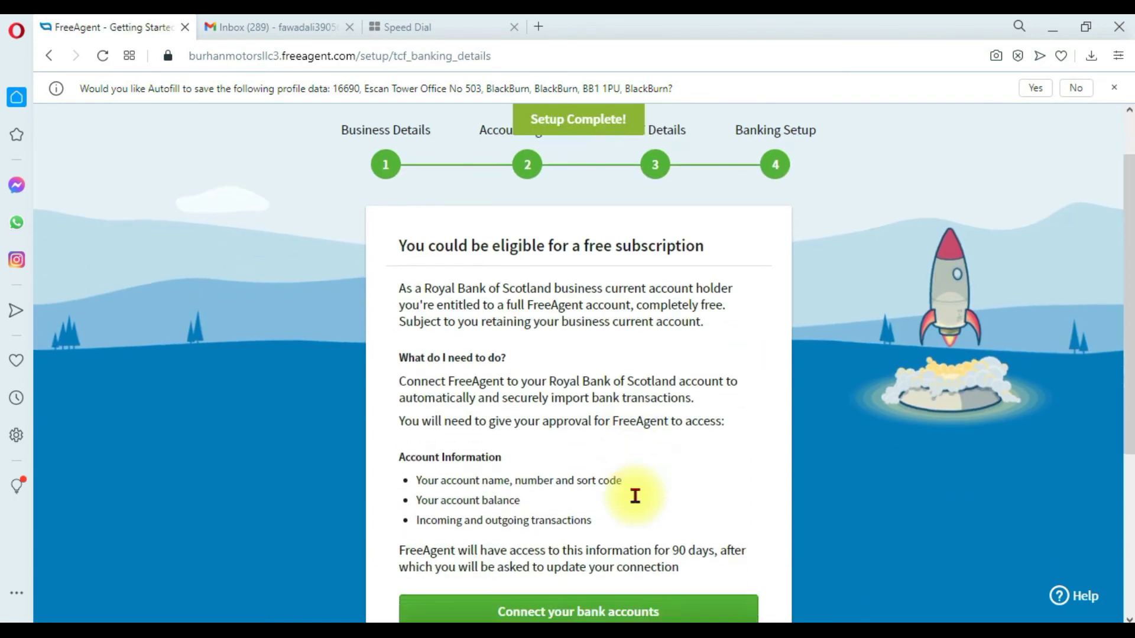
scroll(684, 436, down, 2)
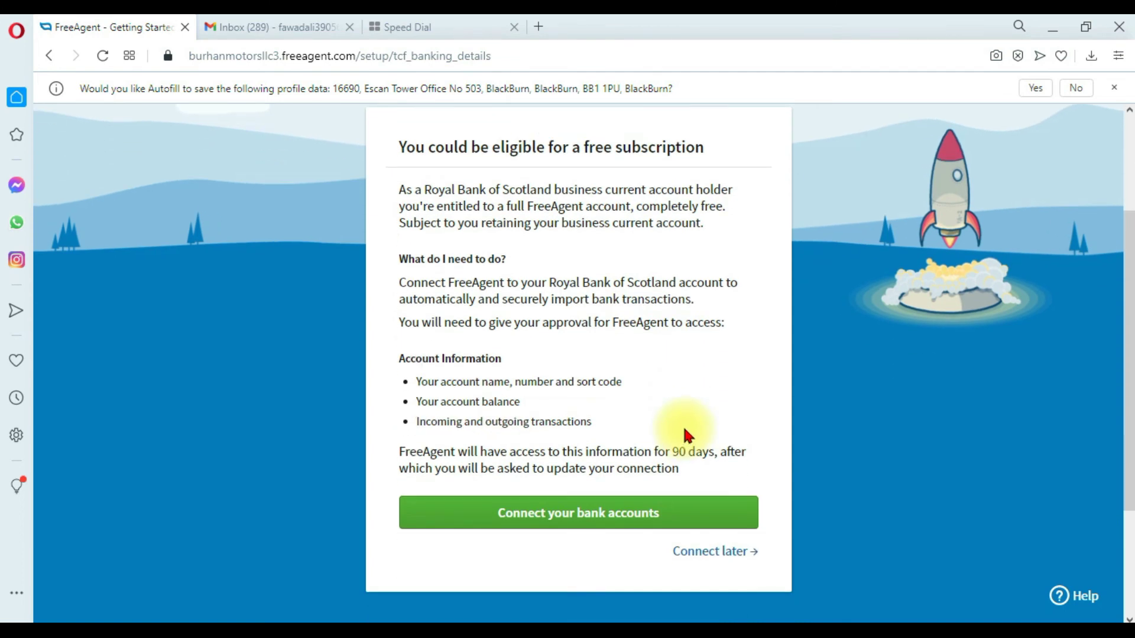
click(707, 552)
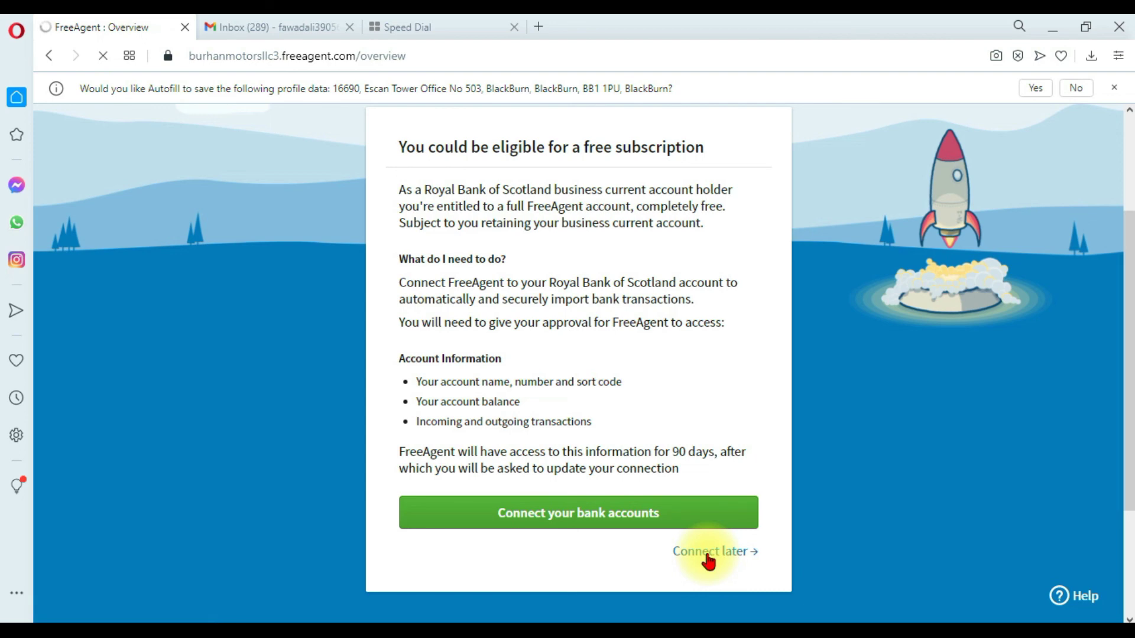